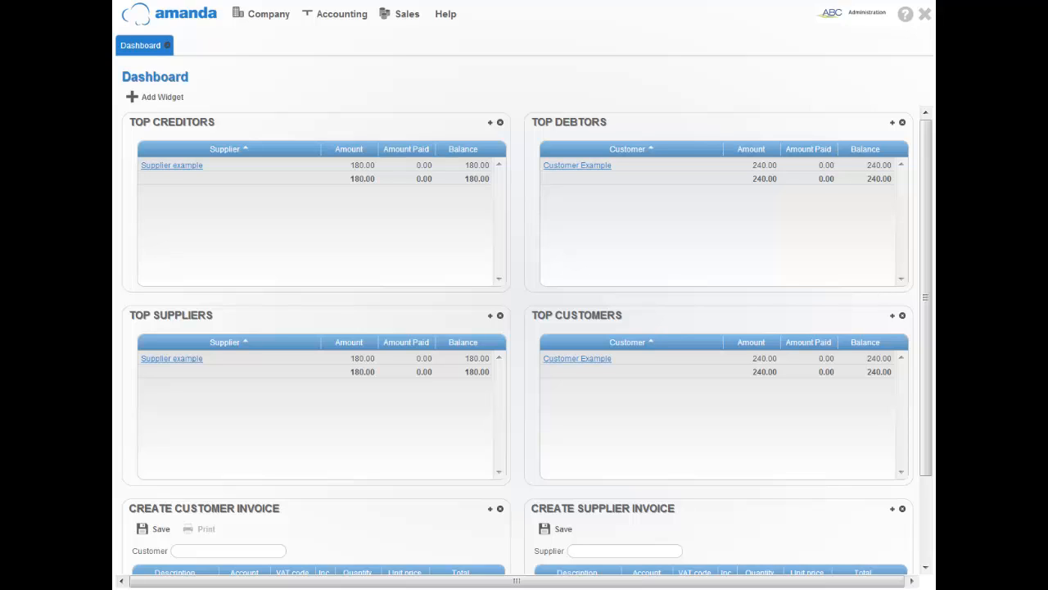
Start a blank new customer contact from Accounting > Customers > Customers.
left_click(326, 20)
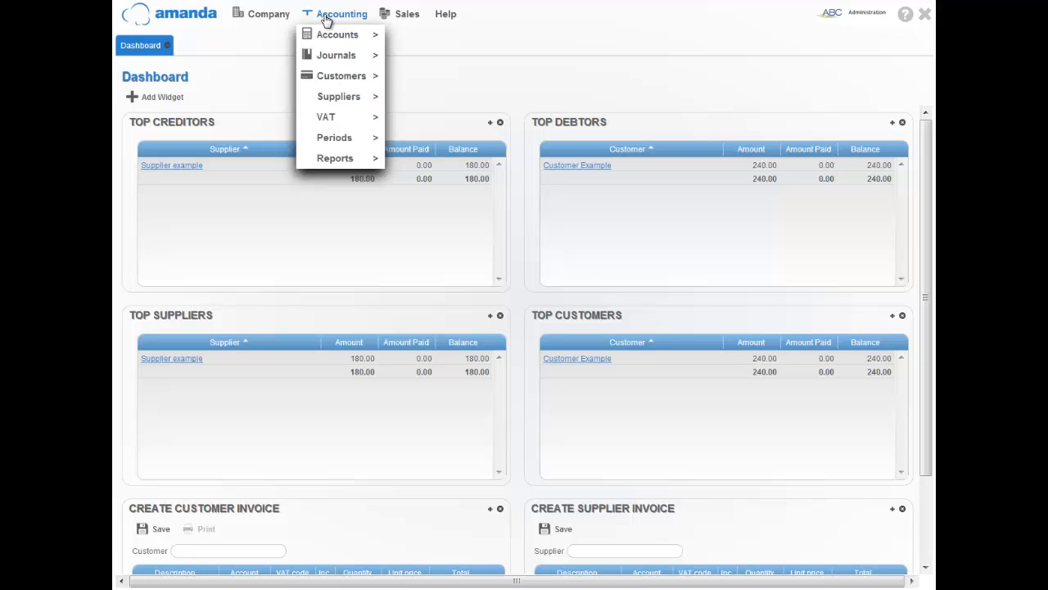
mouse_move(334, 80)
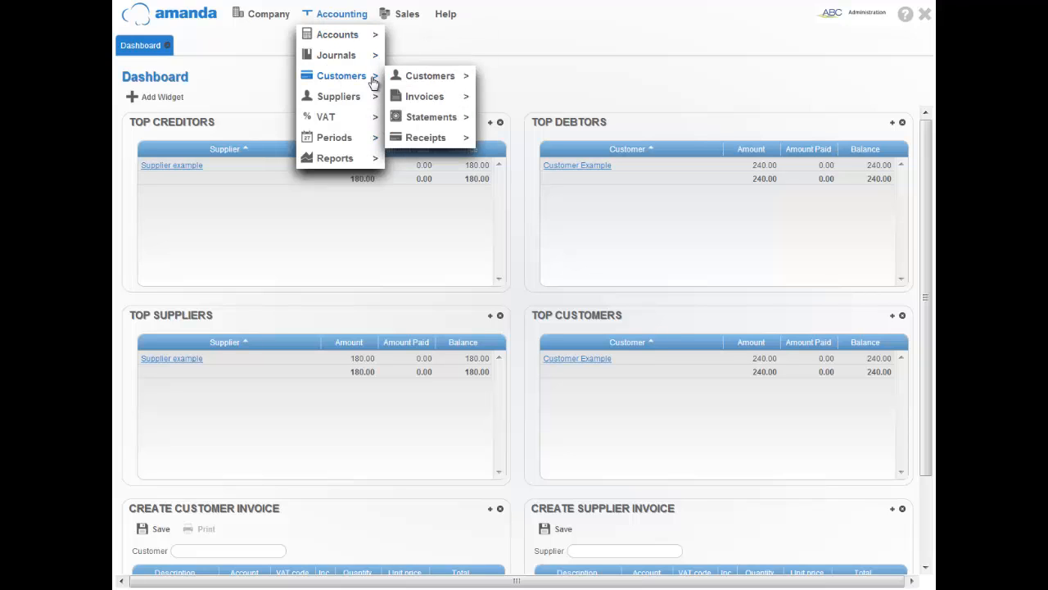
mouse_move(438, 81)
left_click(511, 78)
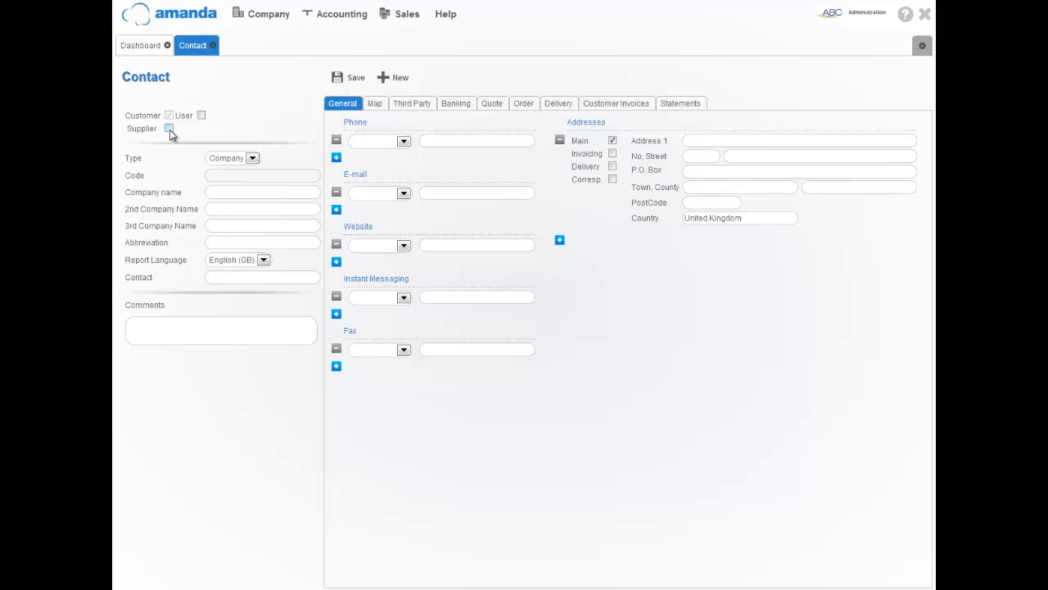
Make the contact an Individual titled Mr and enter the customer's last, first and middle names.
left_click(252, 159)
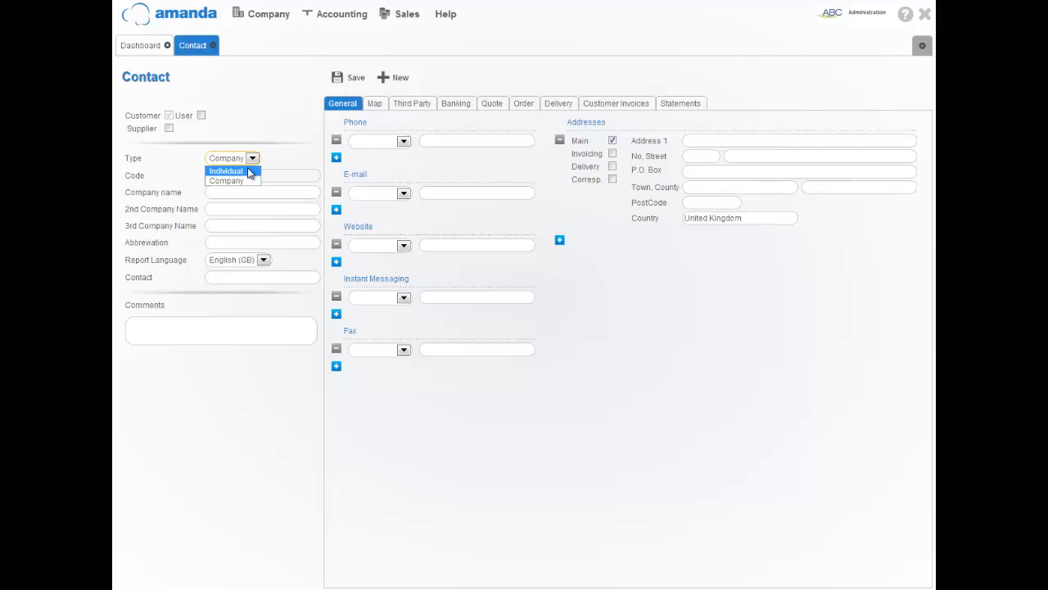
left_click(249, 172)
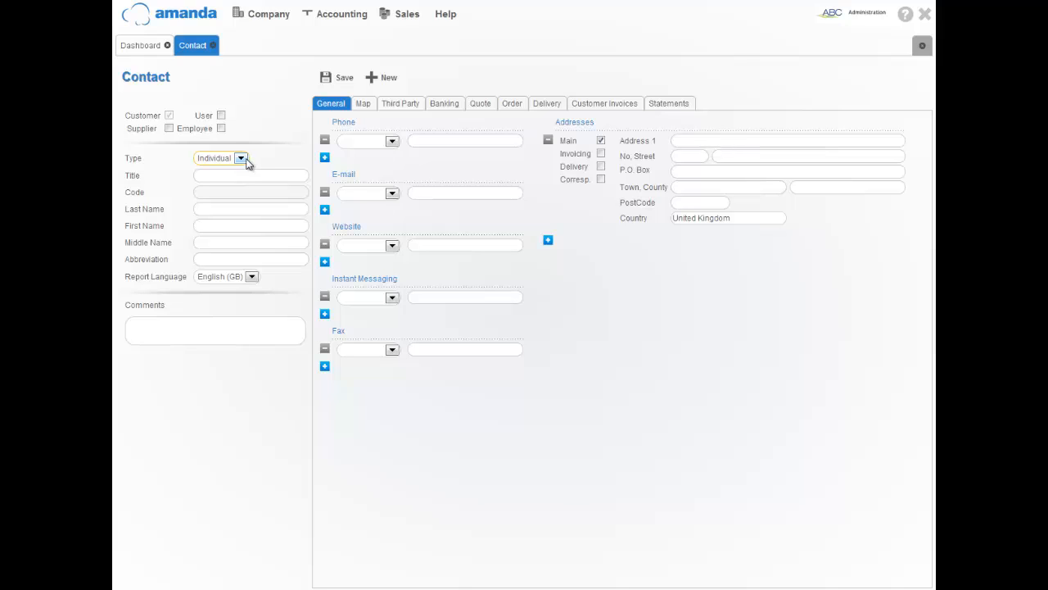
left_click(209, 176)
type("Mr")
key("Tab")
key("Tab")
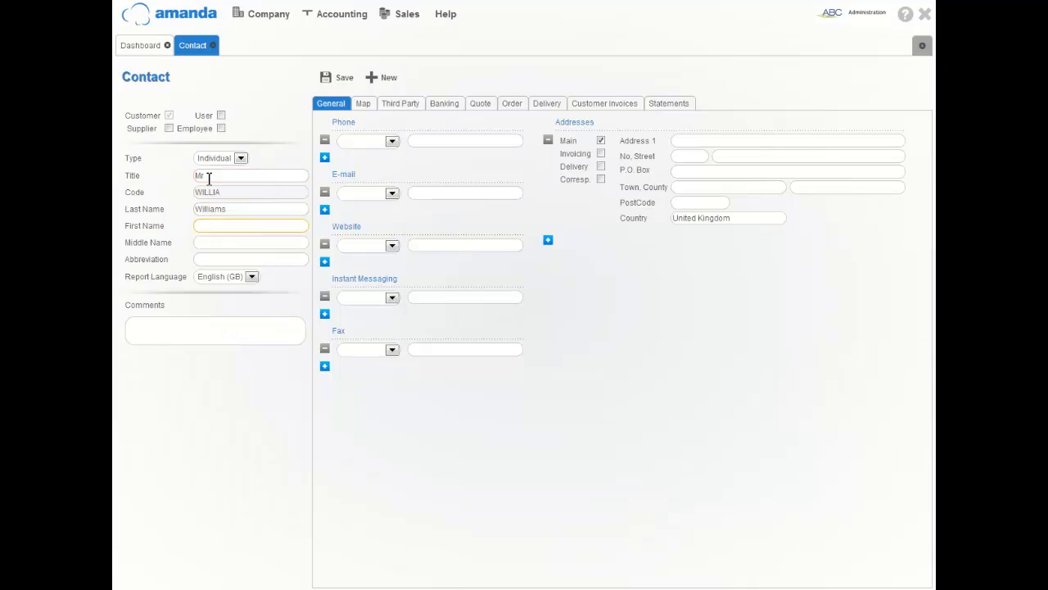
left_click(218, 243)
type("Andrew")
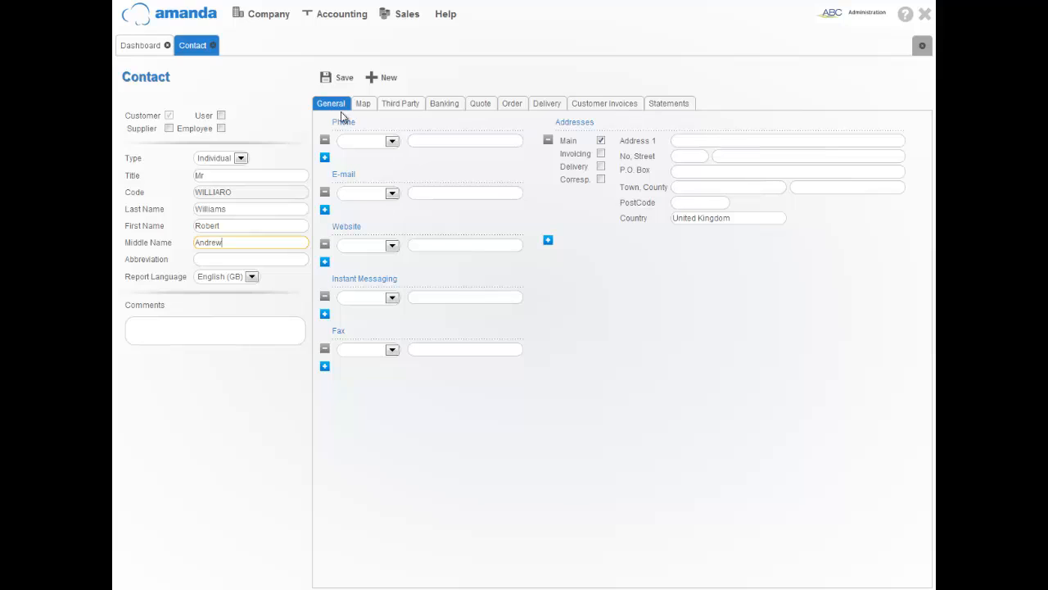
Set the first phone entry to Work Phone and paste in the customer's work number.
left_click(391, 142)
left_click(363, 161)
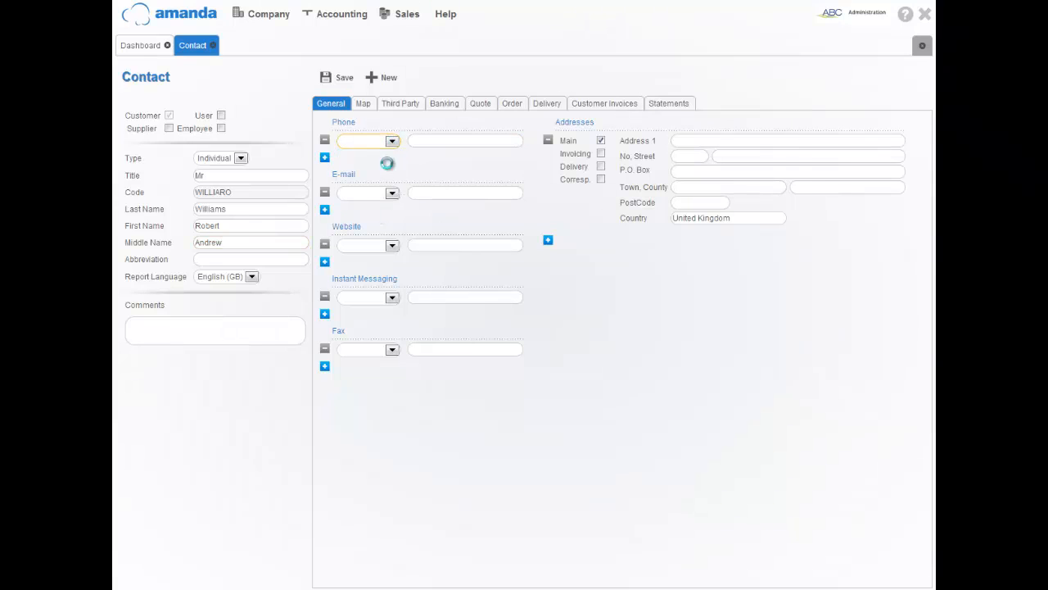
left_click(417, 141)
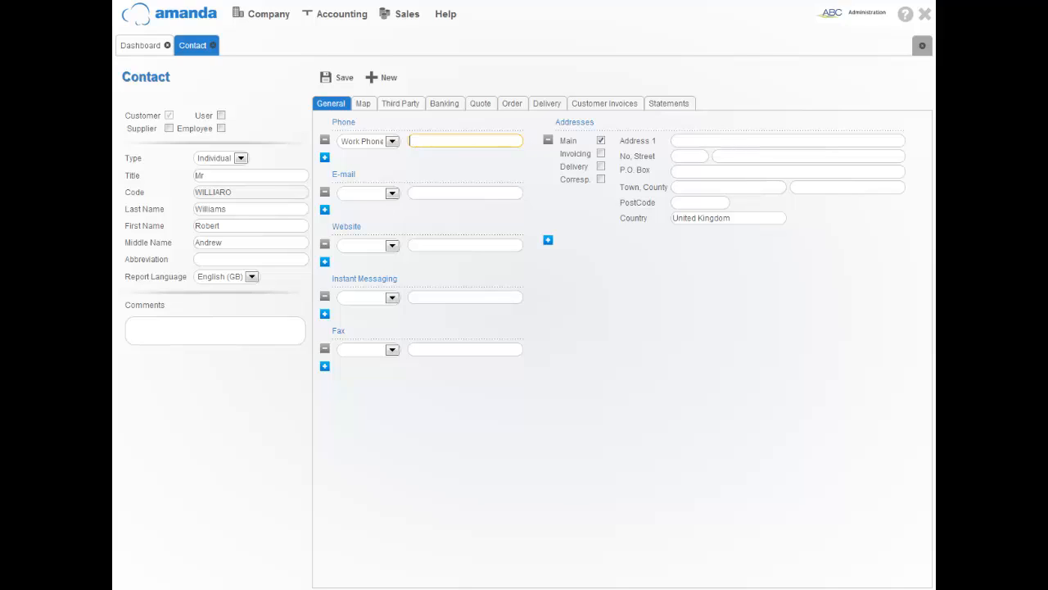
key("ctrl+v")
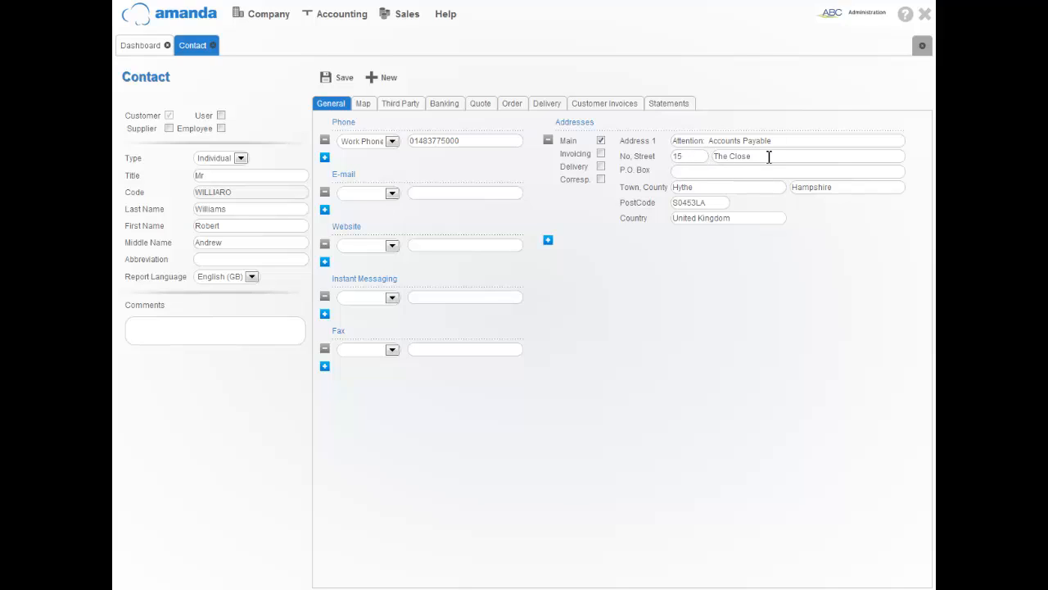
Adjust the P.O. Box and postcode fields and review the e-mail and website type options.
left_click(684, 172)
left_click(695, 202)
left_click(393, 193)
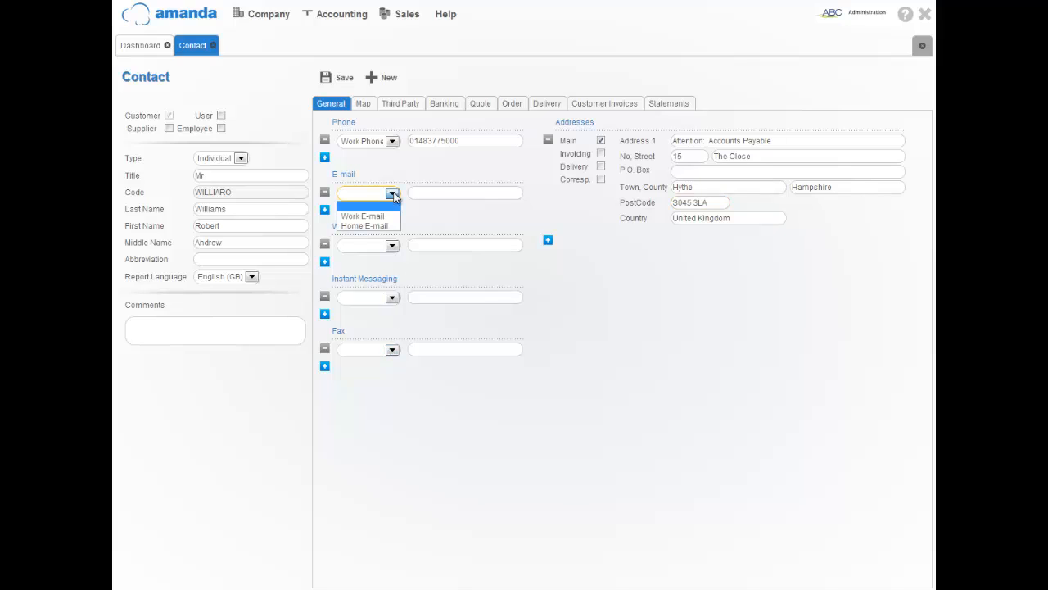
left_click(392, 247)
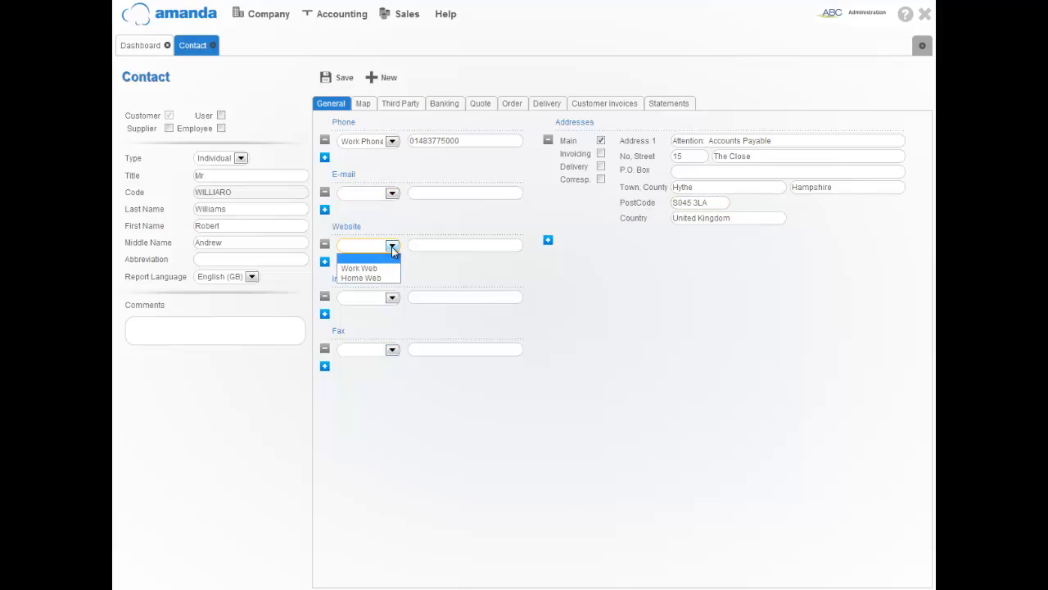
left_click(428, 224)
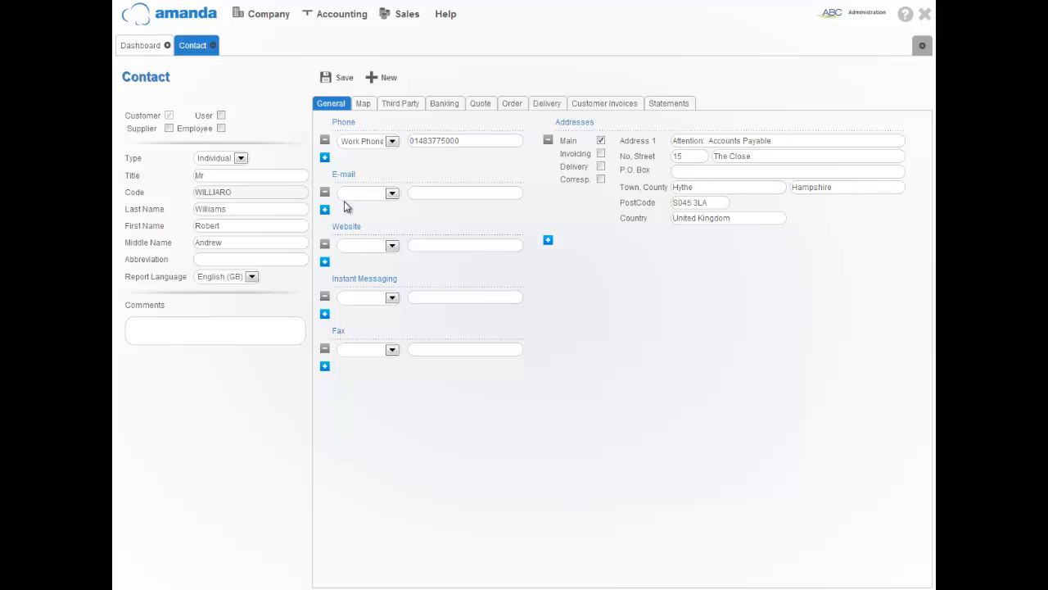
Add a second phone entry as Home Phone with the customer's home number, then save the contact.
left_click(325, 158)
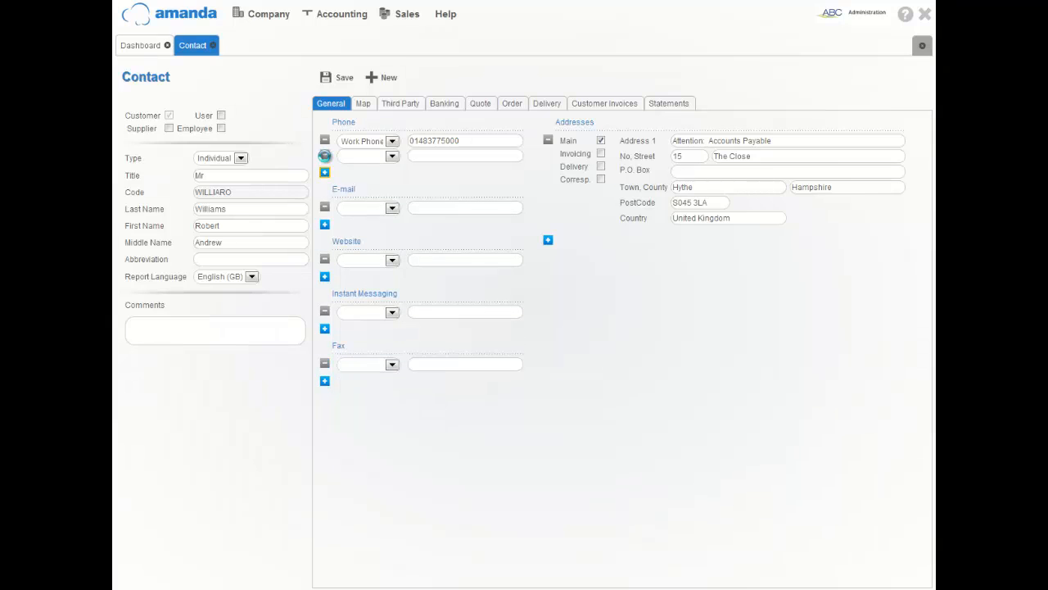
left_click(393, 156)
left_click(364, 198)
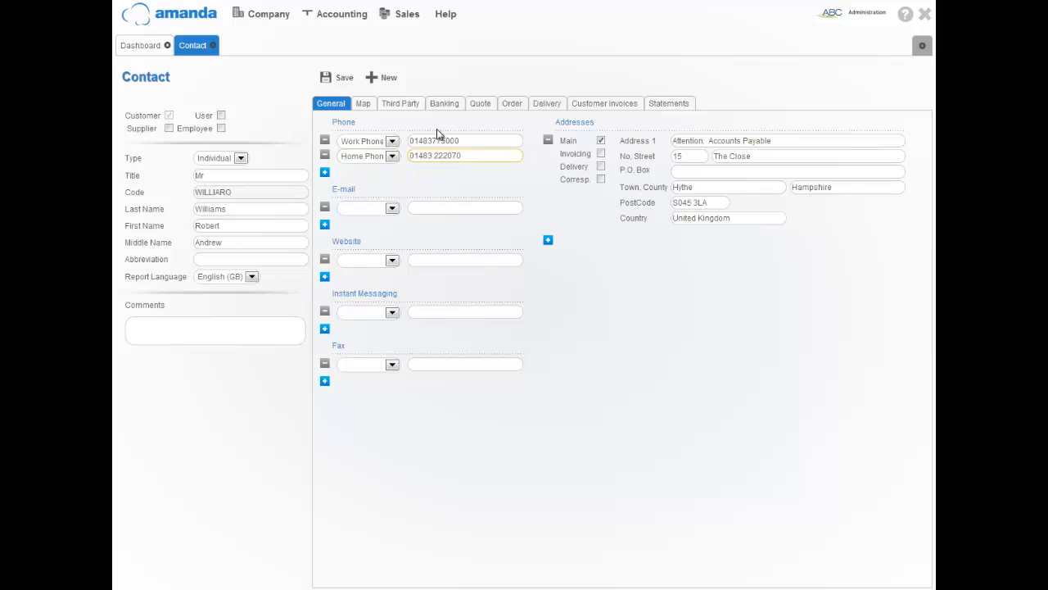
left_click(339, 79)
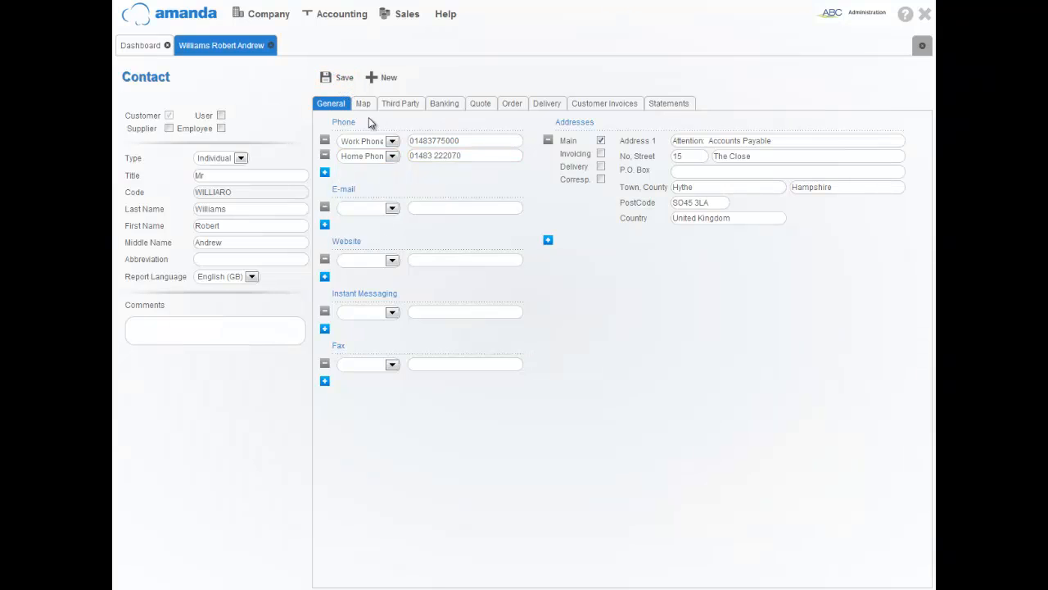
View the contact's address on the Map tab, then show its Third Party settings.
left_click(365, 104)
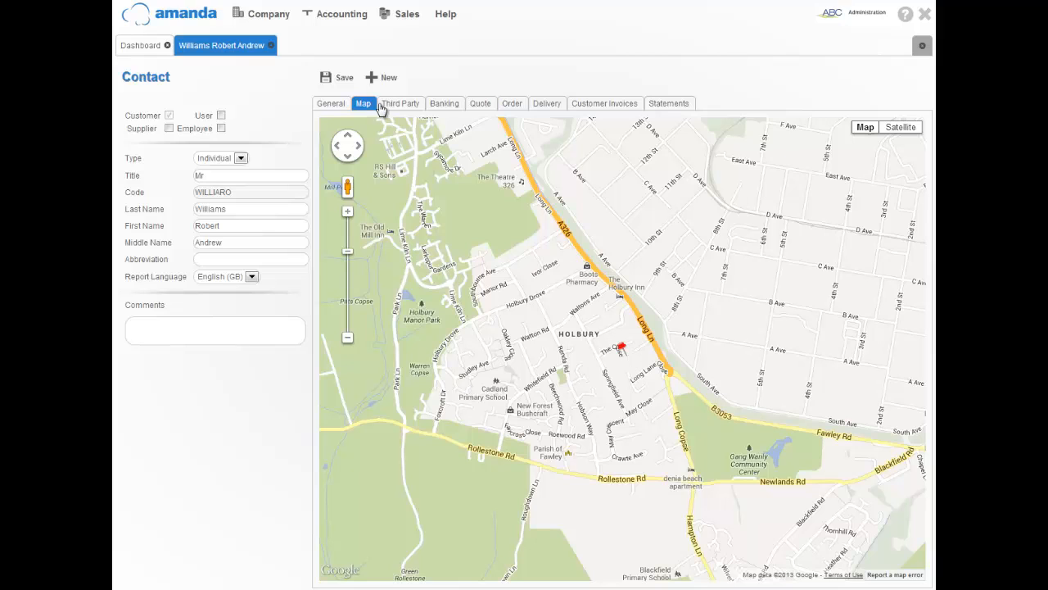
left_click(390, 104)
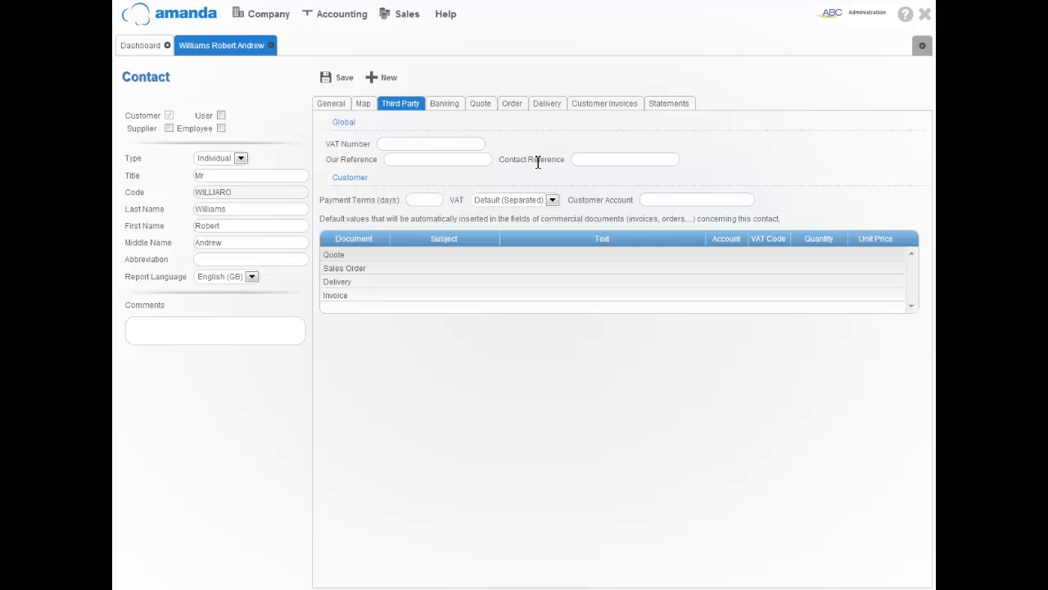
Set payment terms to 15 days, VAT to Included and customer account 12210 Trade Debtors.
left_click(404, 160)
left_click(421, 198)
type("15")
left_click(553, 200)
left_click(554, 201)
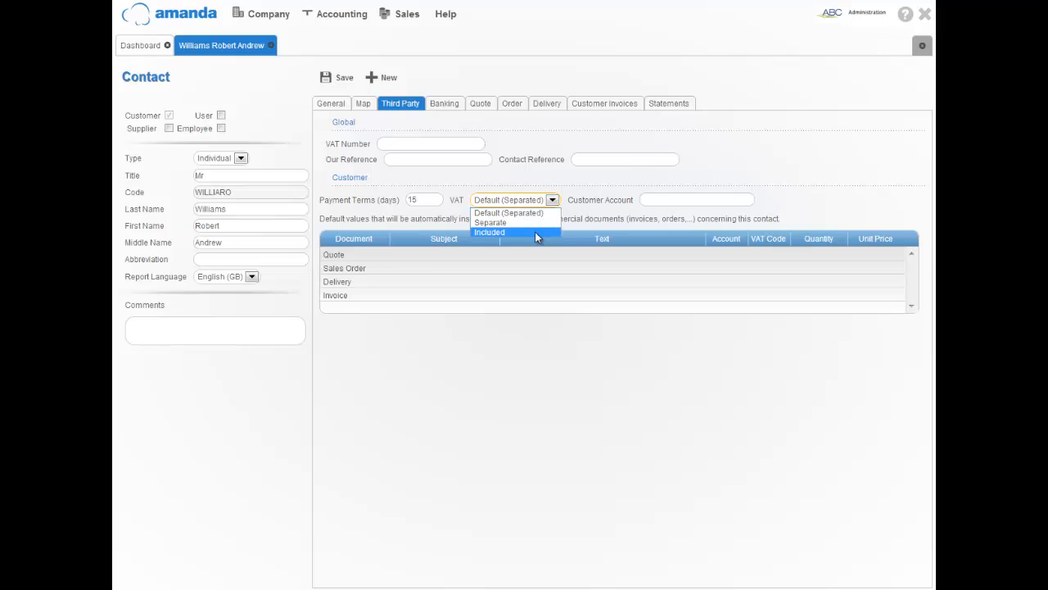
left_click(534, 231)
left_click(657, 199)
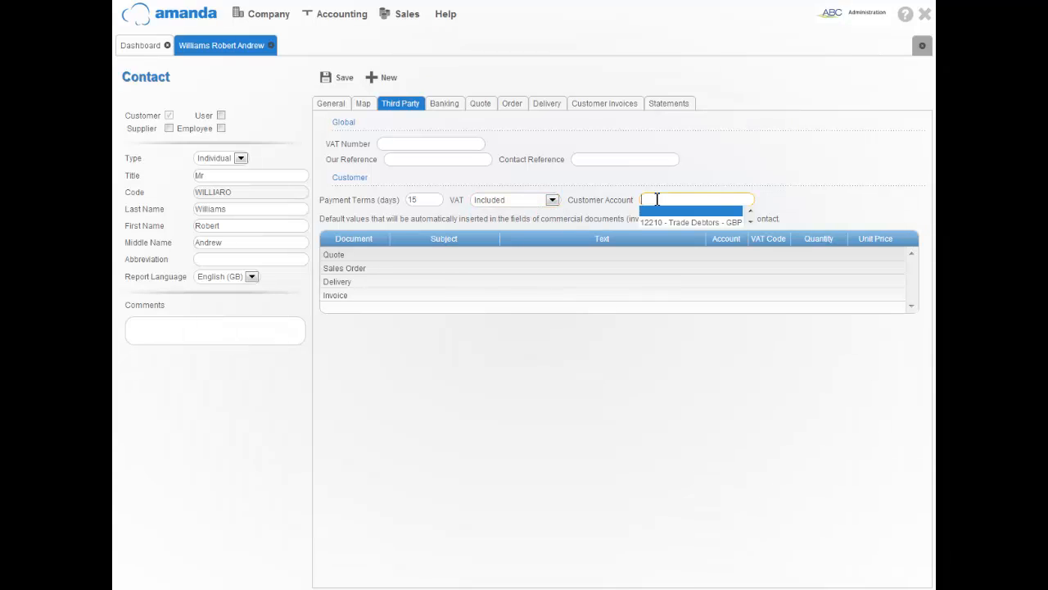
left_click(720, 222)
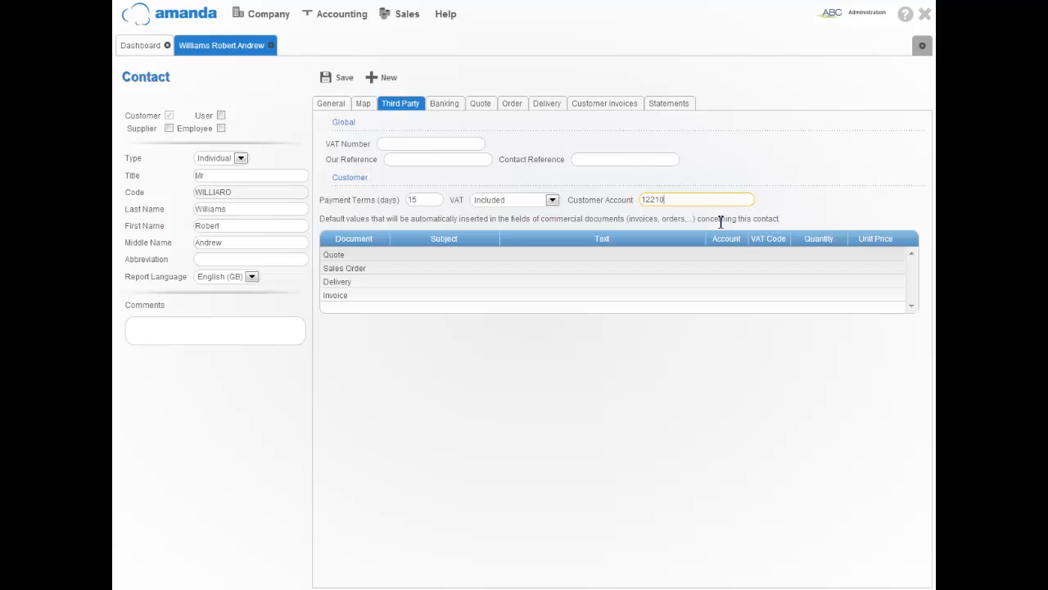
left_click(419, 296)
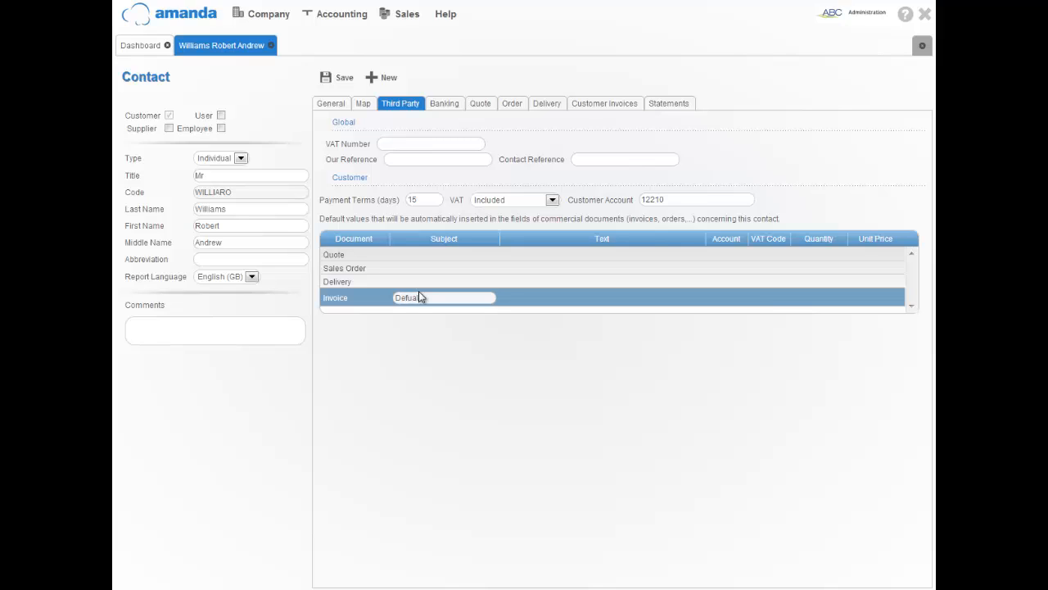
Give the default Invoice row the subject 'Defualt' and text ending 'your invoice for this month'.
type("Defualt")
key("Tab")
type("H")
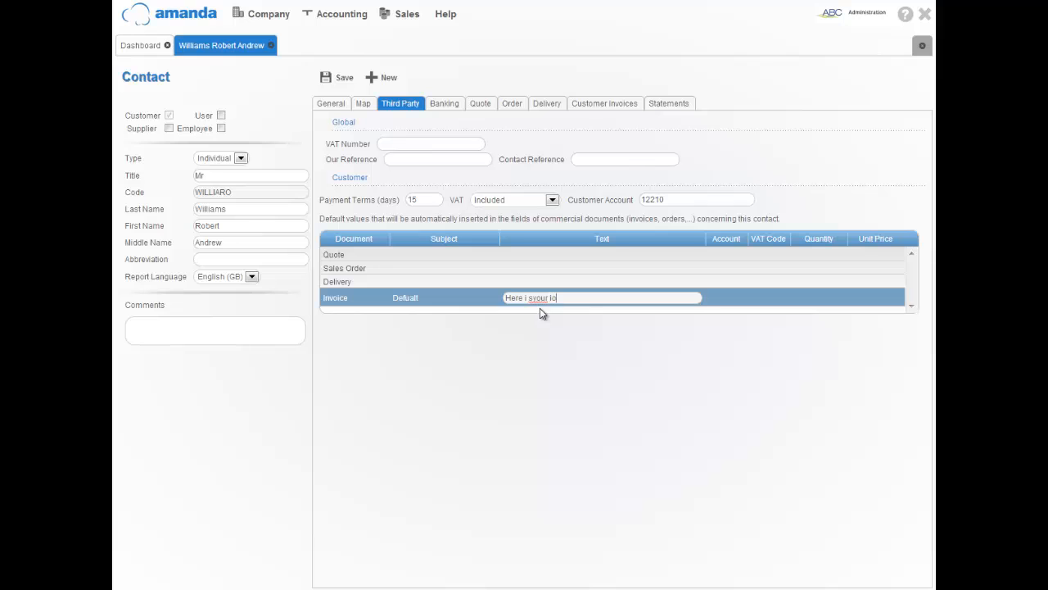
key("BackSpace")
key("BackSpace")
key("BackSpace")
key("BackSpace")
key("BackSpace")
key("BackSpace")
key("BackSpace")
key("BackSpace")
key("BackSpace")
type("s your invoice for this month")
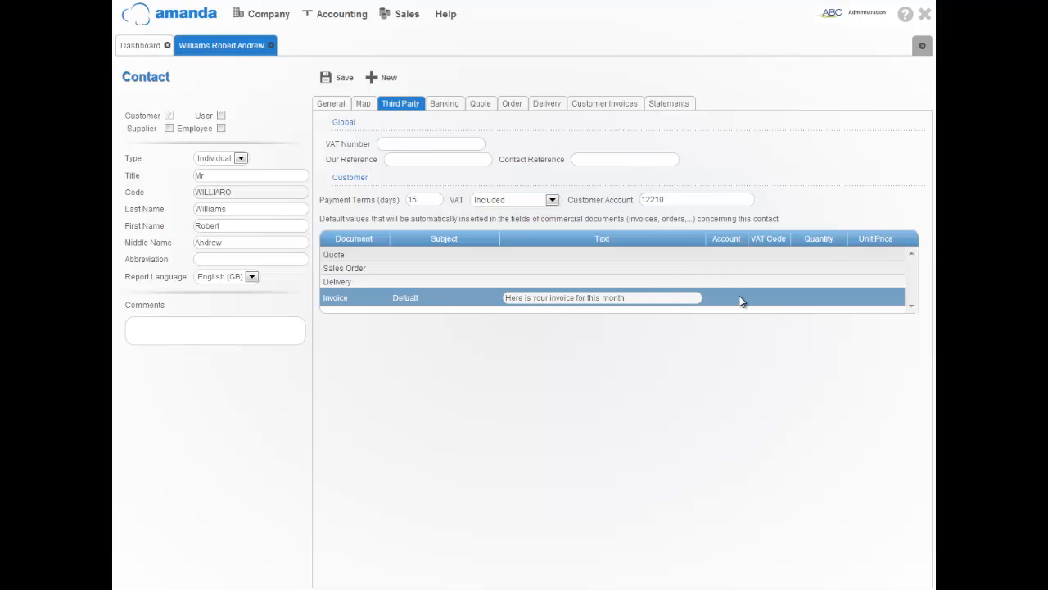
left_click(734, 296)
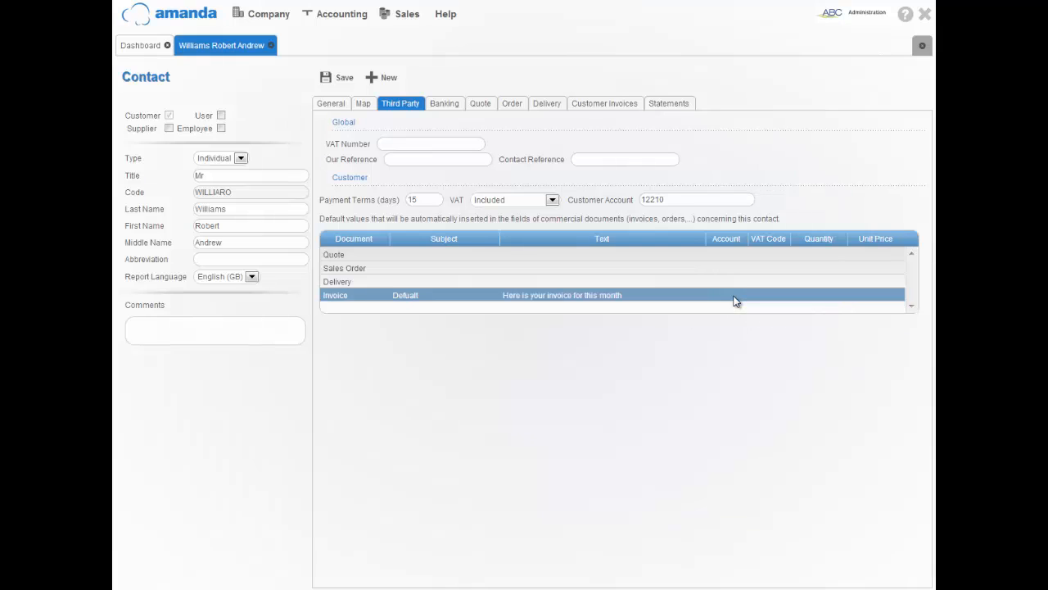
Set the Invoice row to account 41000 Sales - Products, VAT S (20.0) and unit price 500.
left_click(733, 300)
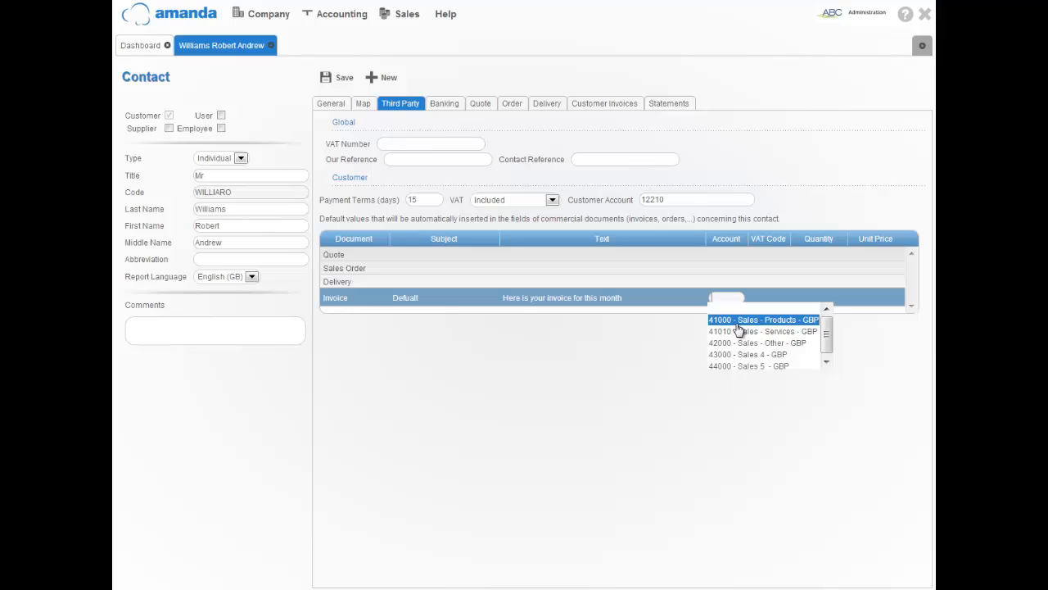
left_click(738, 323)
left_click(771, 289)
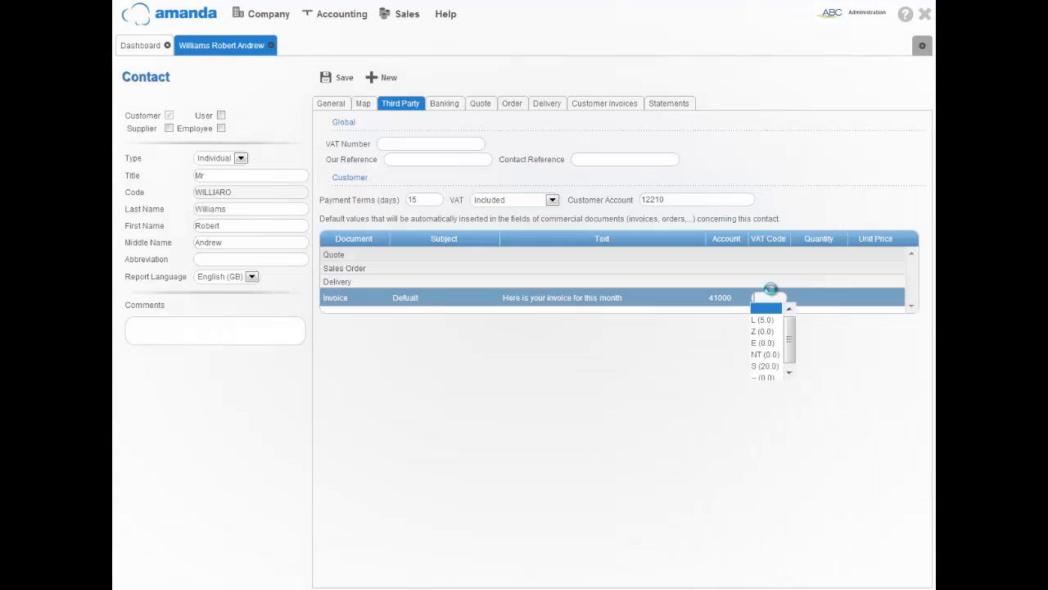
left_click(778, 365)
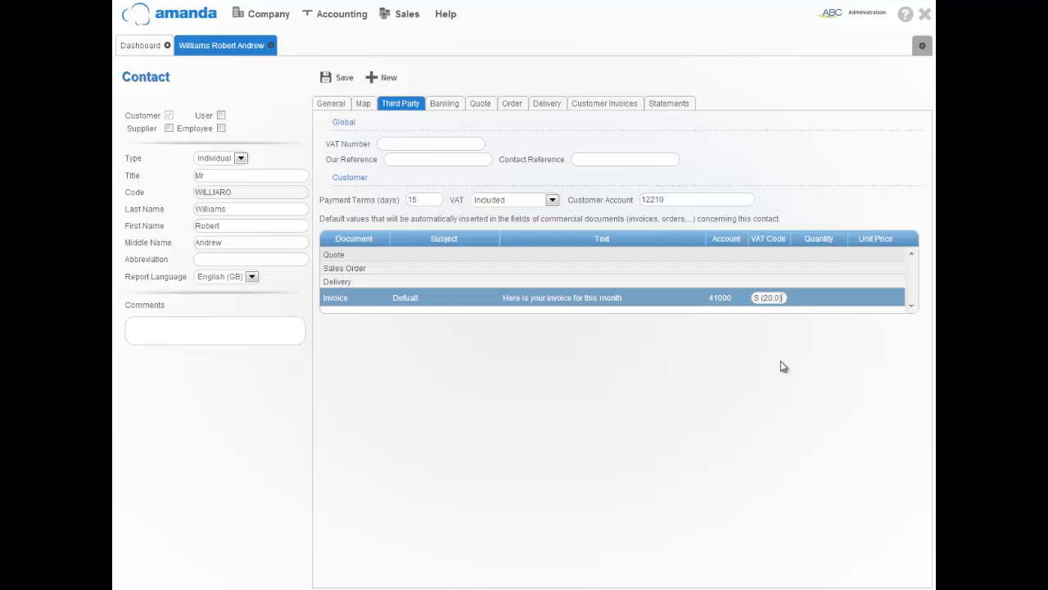
left_click(821, 296)
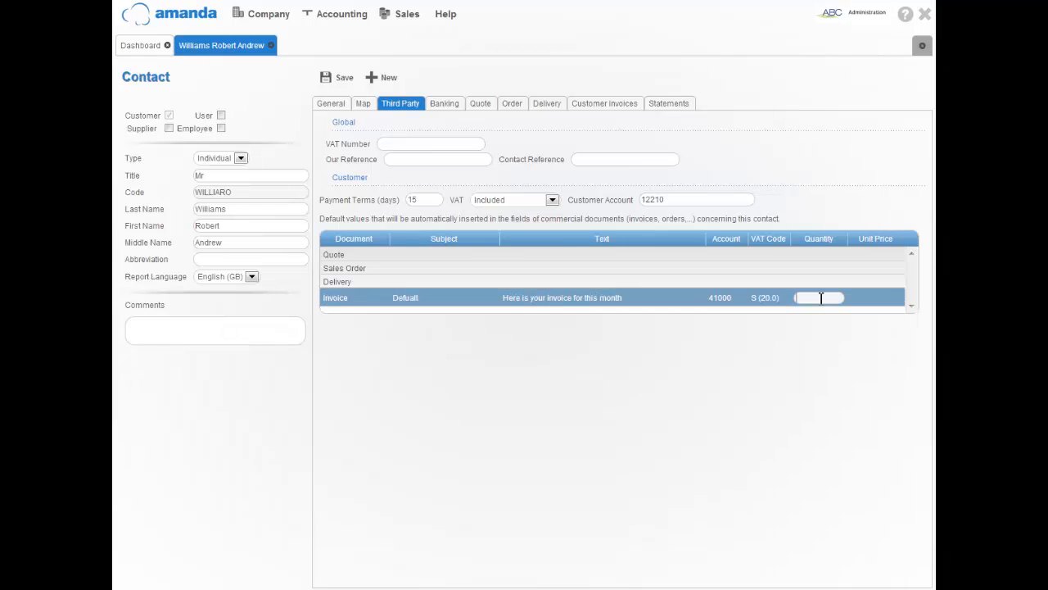
key("Tab")
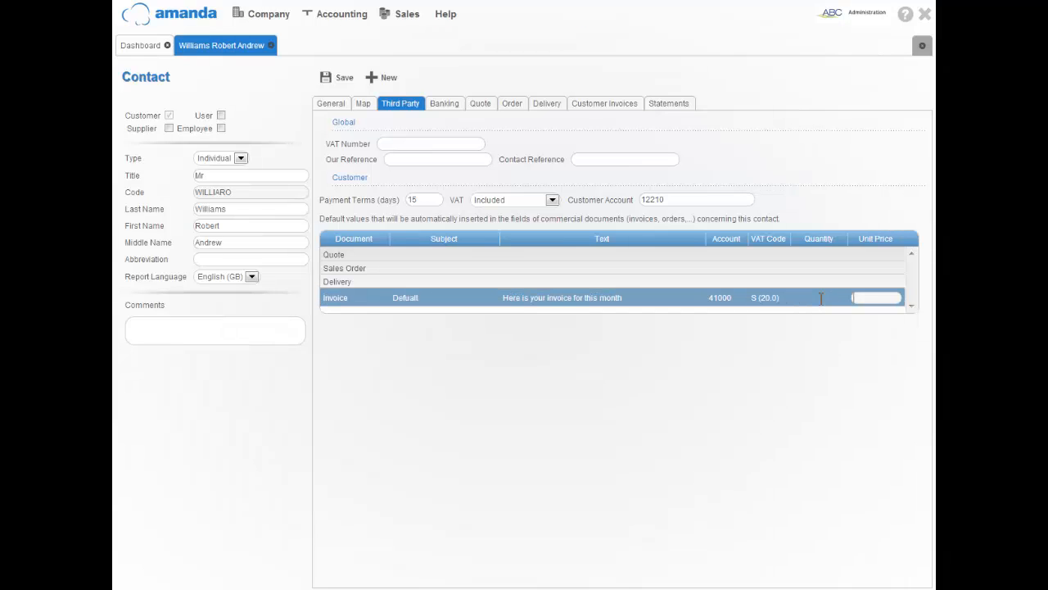
type("500")
key("Return")
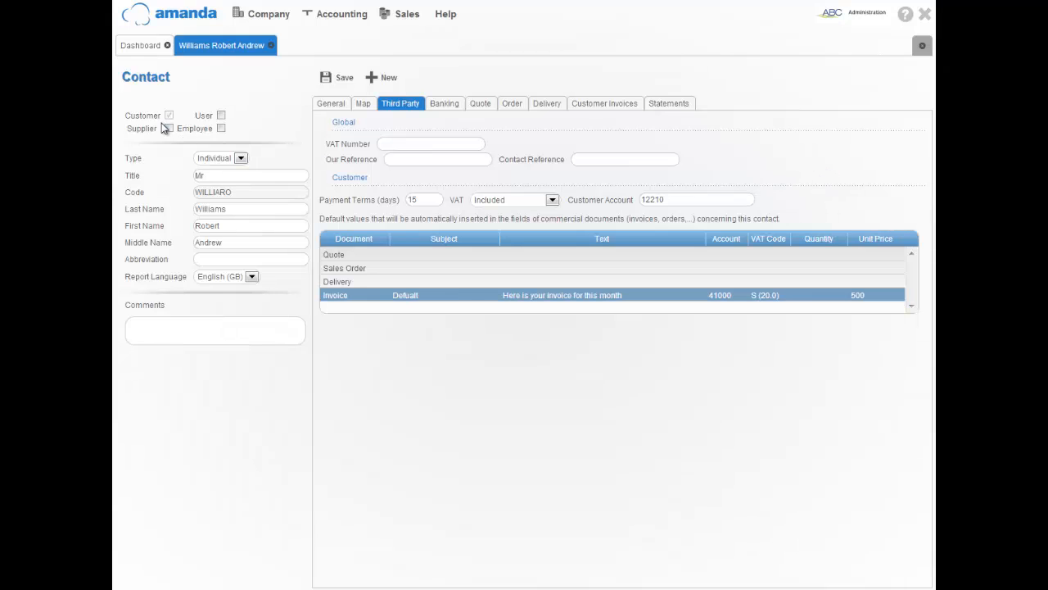
Tick Supplier alongside Customer in the contact's roles.
left_click(169, 117)
left_click(169, 117)
left_click(168, 129)
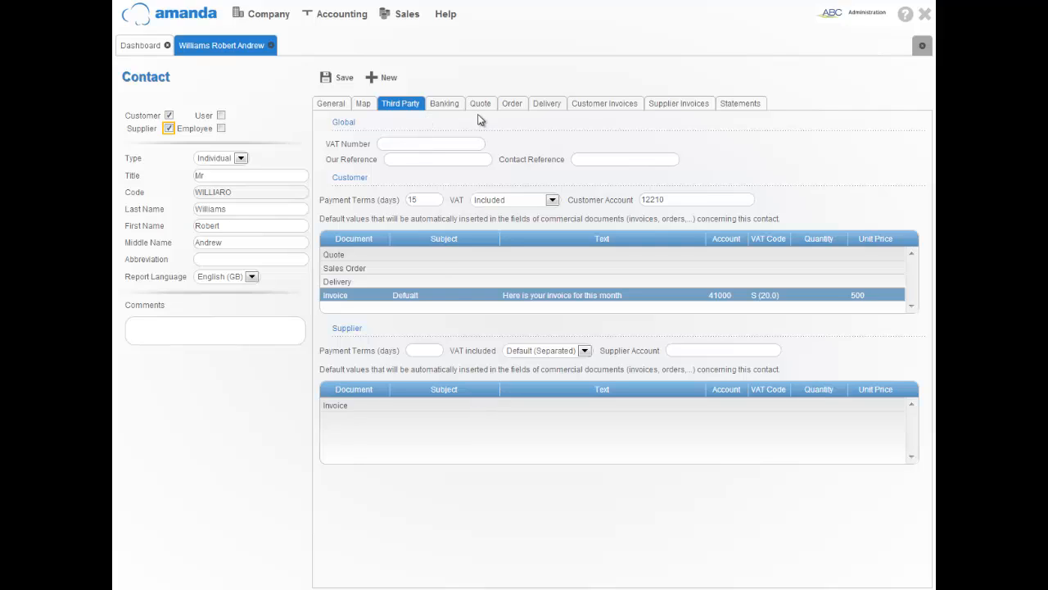
left_click(169, 128)
Browse the Banking, Quote, Order, Delivery, Customer Invoices and Supplier Invoices tabs, ending on Statements.
left_click(438, 102)
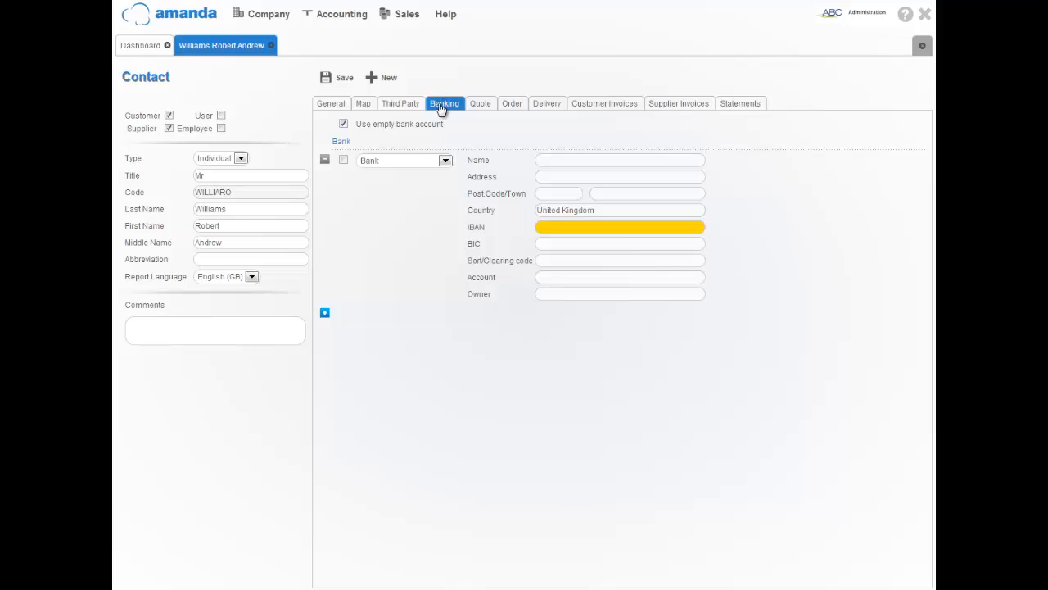
left_click(475, 104)
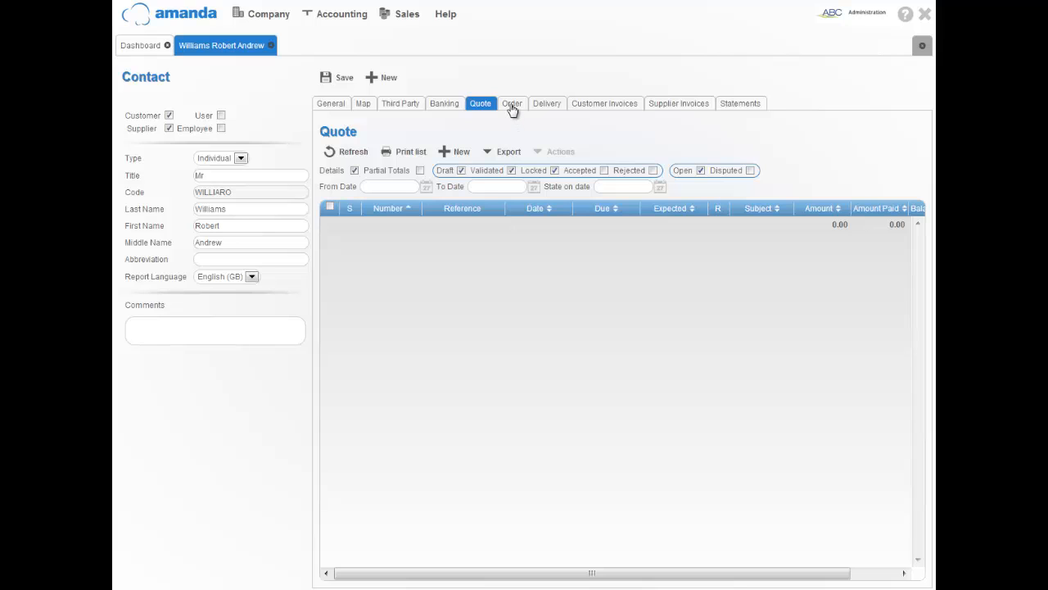
left_click(511, 109)
left_click(542, 109)
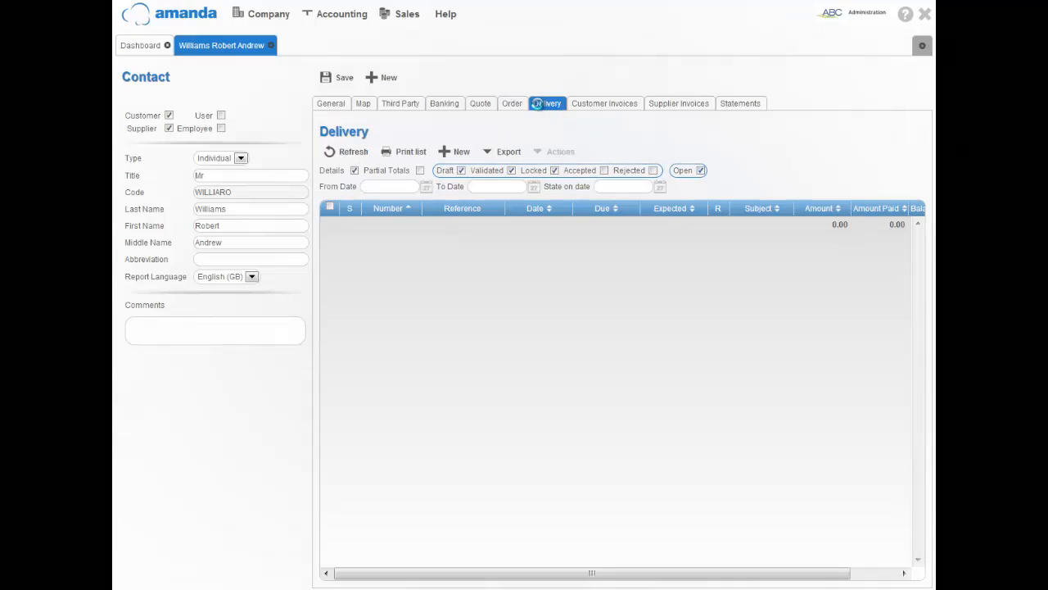
left_click(602, 109)
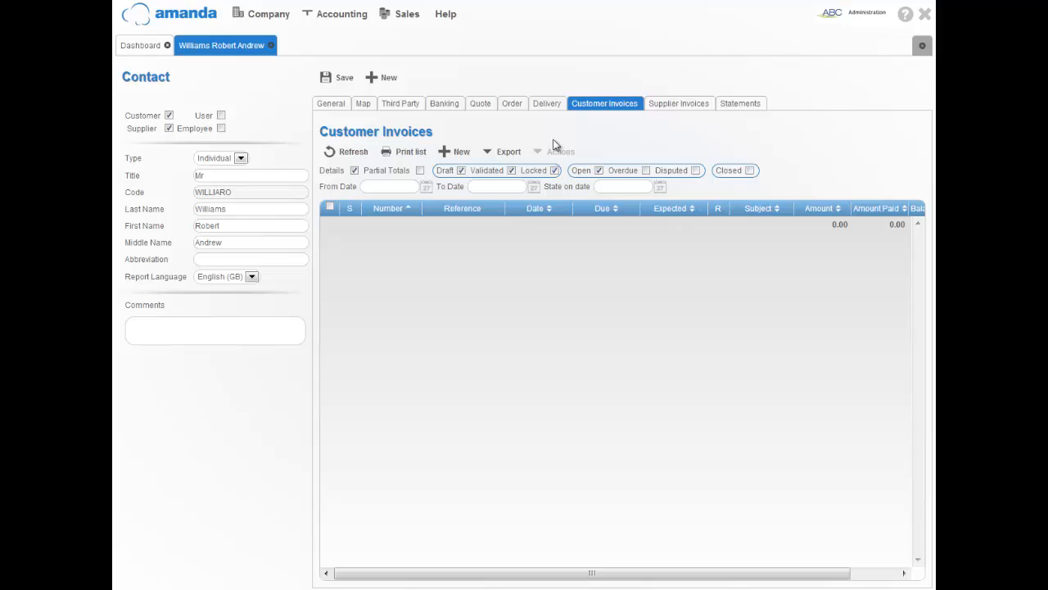
left_click(665, 105)
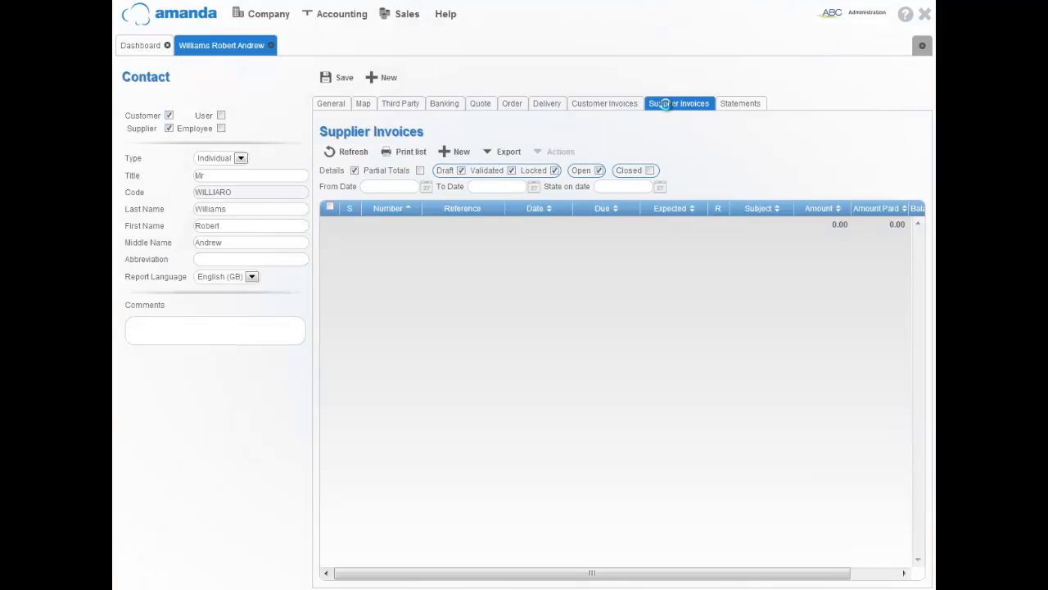
left_click(736, 104)
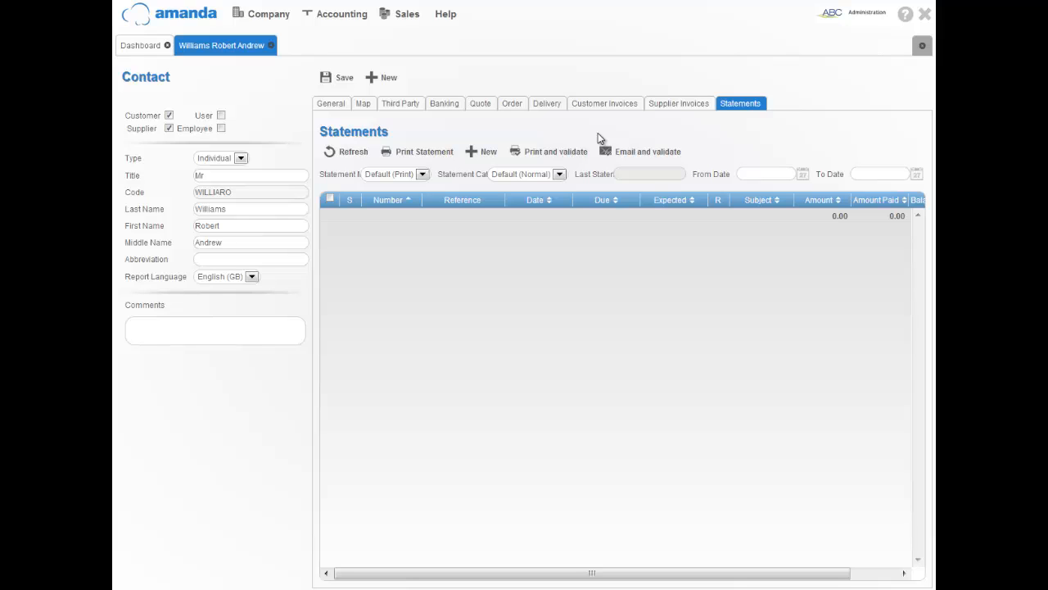
Create a new customer invoice from the contact's Customer Invoices tab, prefilled with the 500.00 default row.
left_click(603, 104)
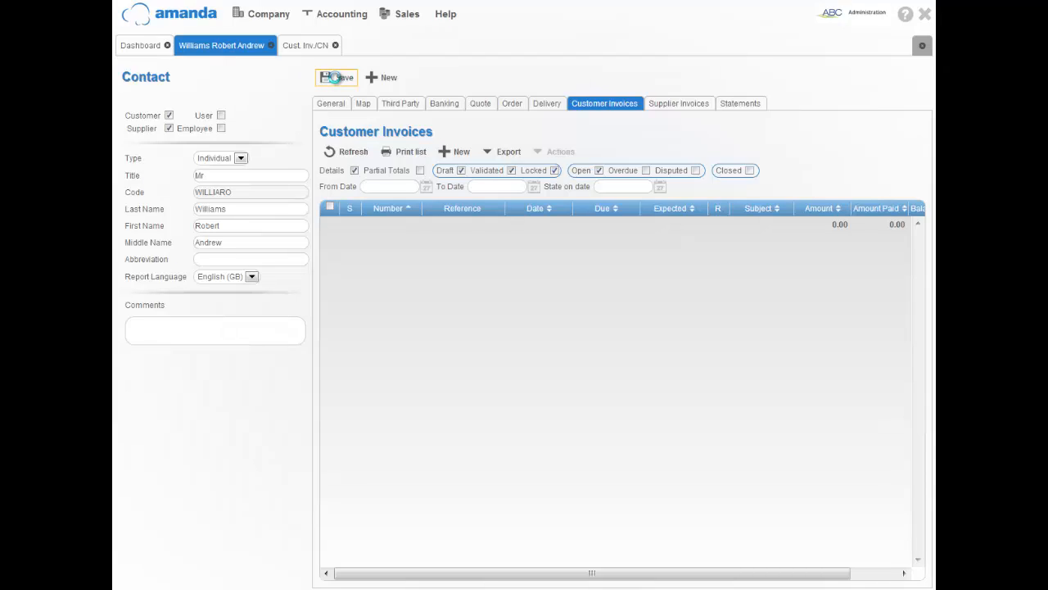
left_click(443, 154)
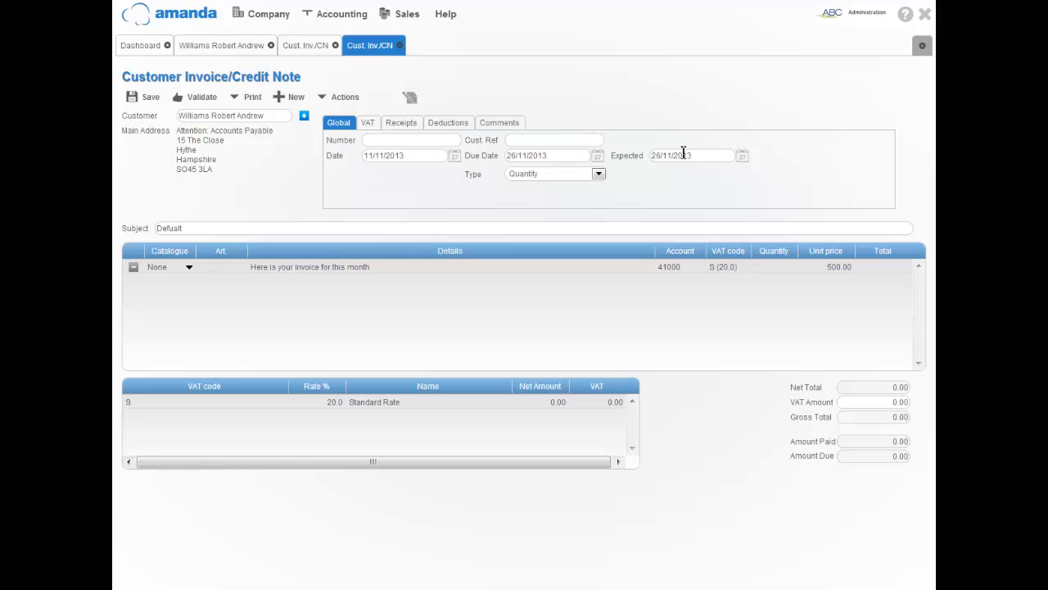
Pick 1 December 2013 as the invoice date, leaving due and expected dates at 16/12/2013.
left_click(453, 155)
left_click(441, 177)
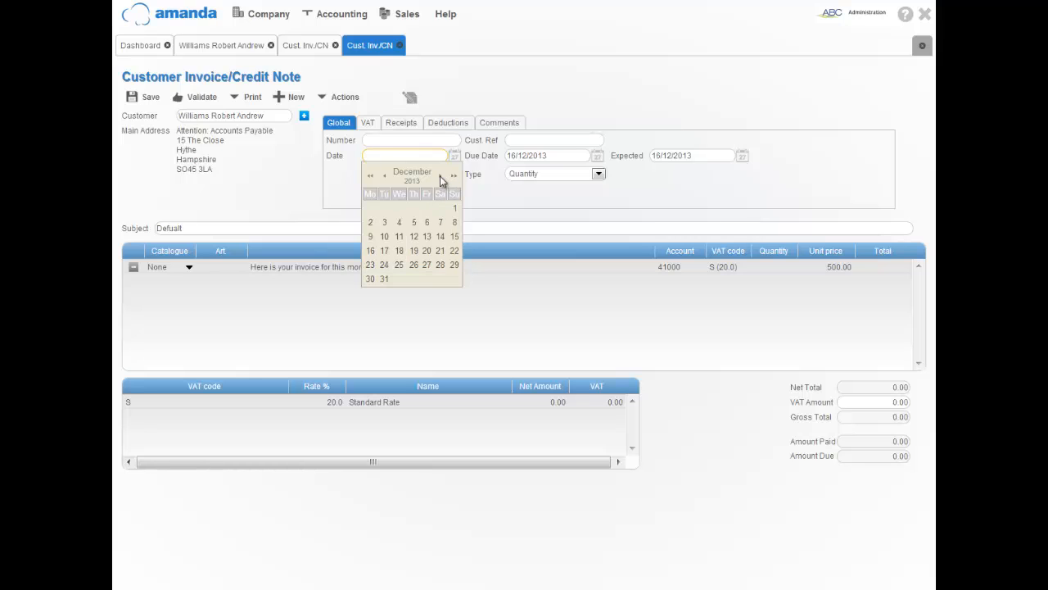
left_click(456, 210)
key("Tab")
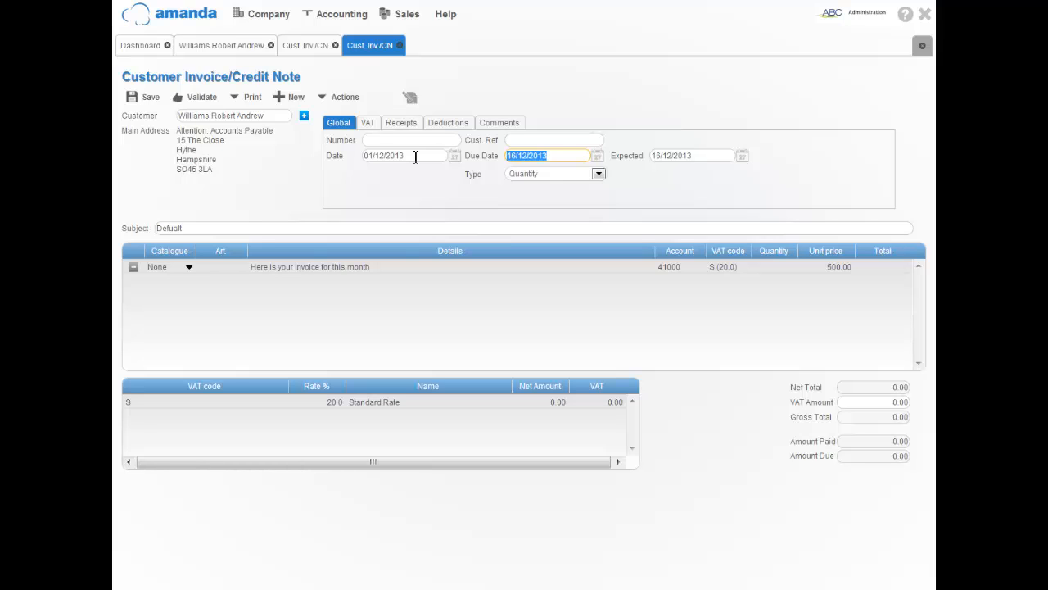
key("Tab")
key("Tab")
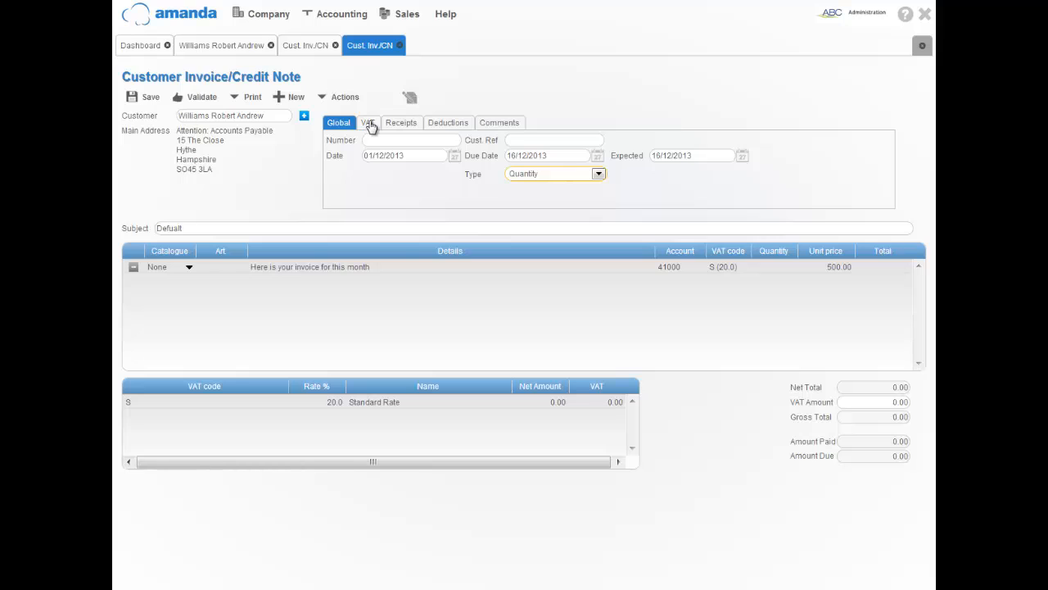
Review the invoice's VAT, Receipts, Deductions and empty Comments pages, then return to the 'Defualt' subject.
left_click(370, 125)
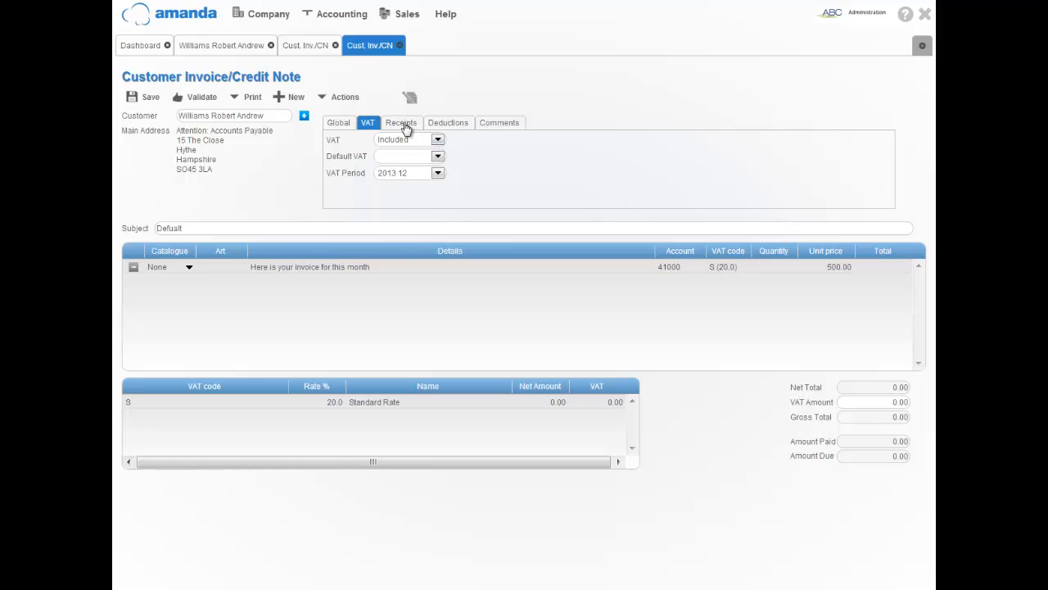
left_click(401, 124)
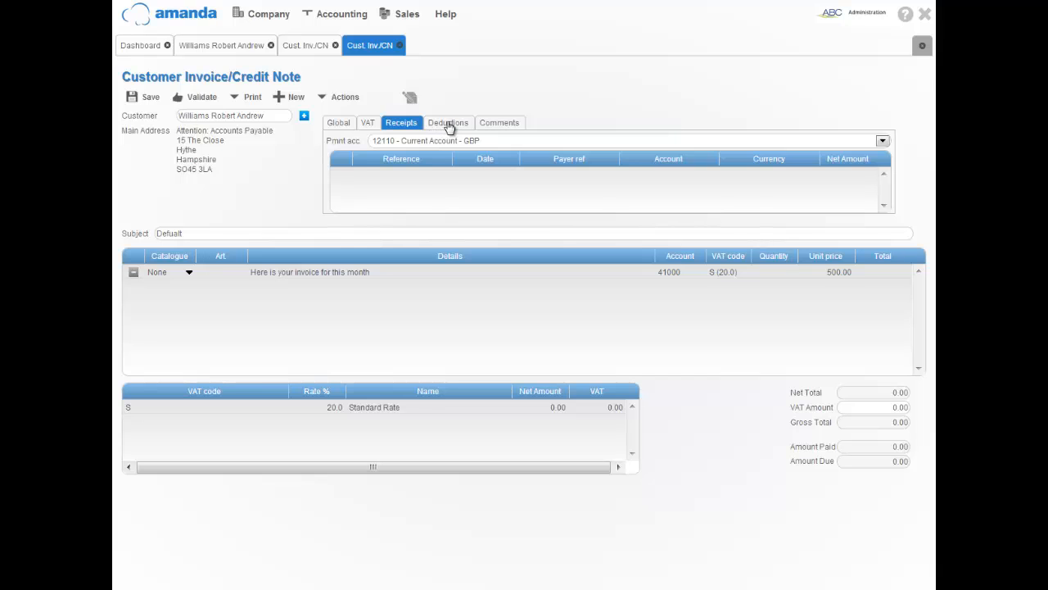
left_click(449, 125)
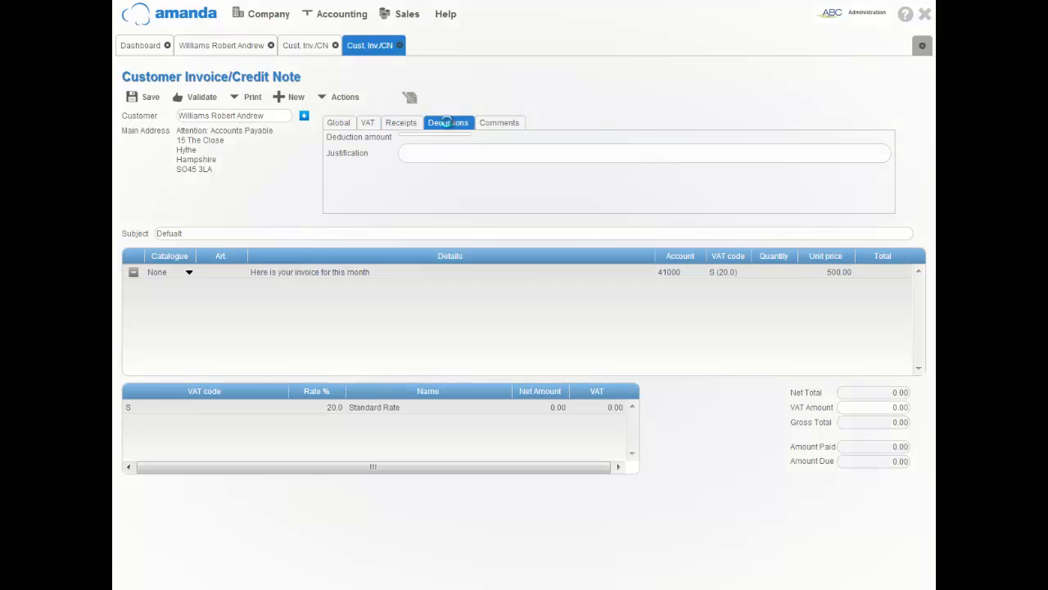
left_click(495, 122)
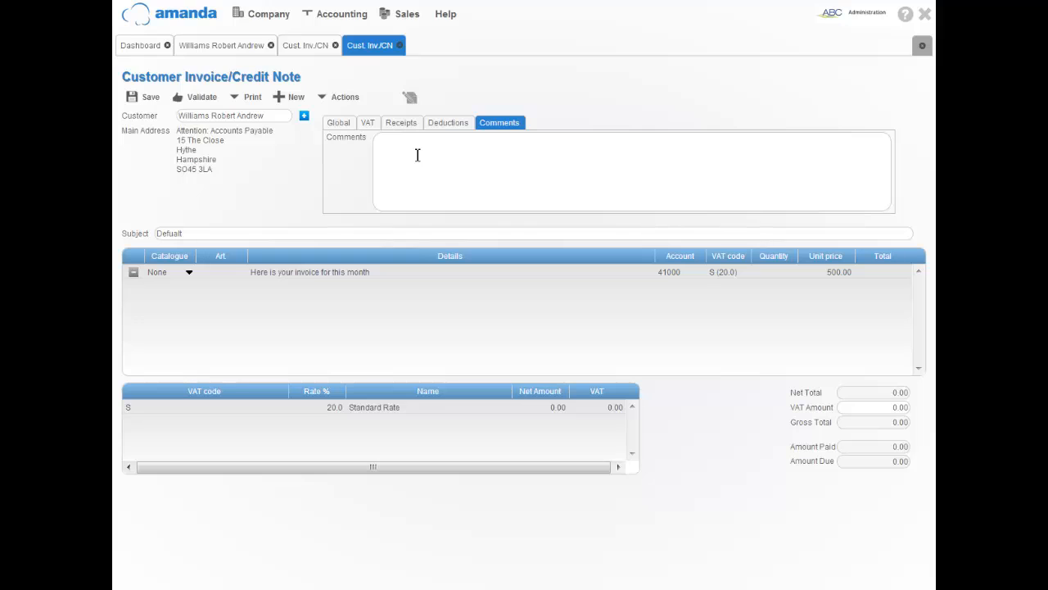
left_click(263, 235)
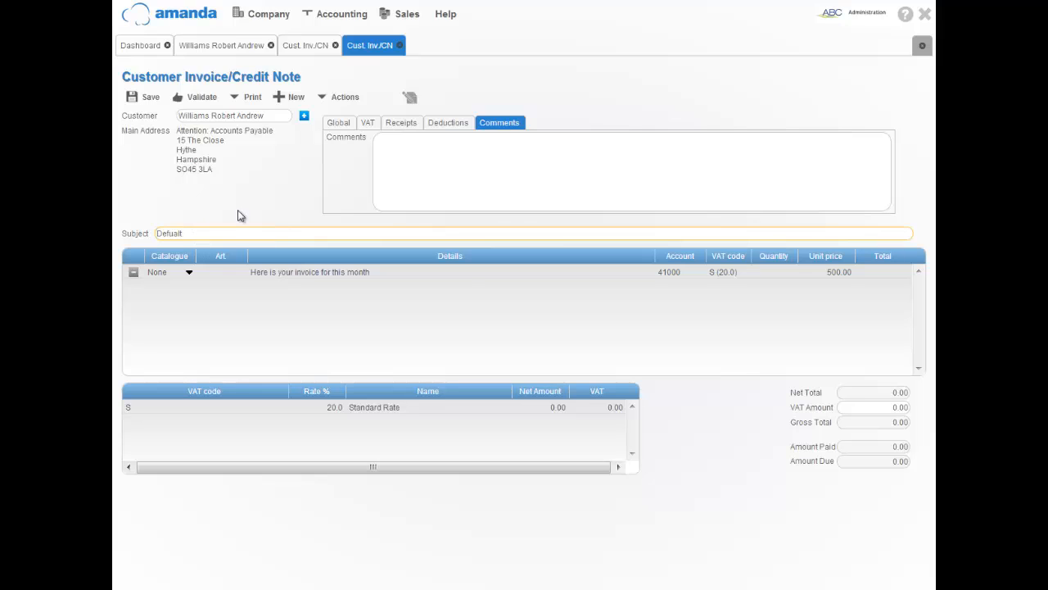
Append ' - HELLO' to the subject and add 'OR ADD TO IT' to the line details.
type("- HELLO")
double_click(361, 273)
left_click(391, 275)
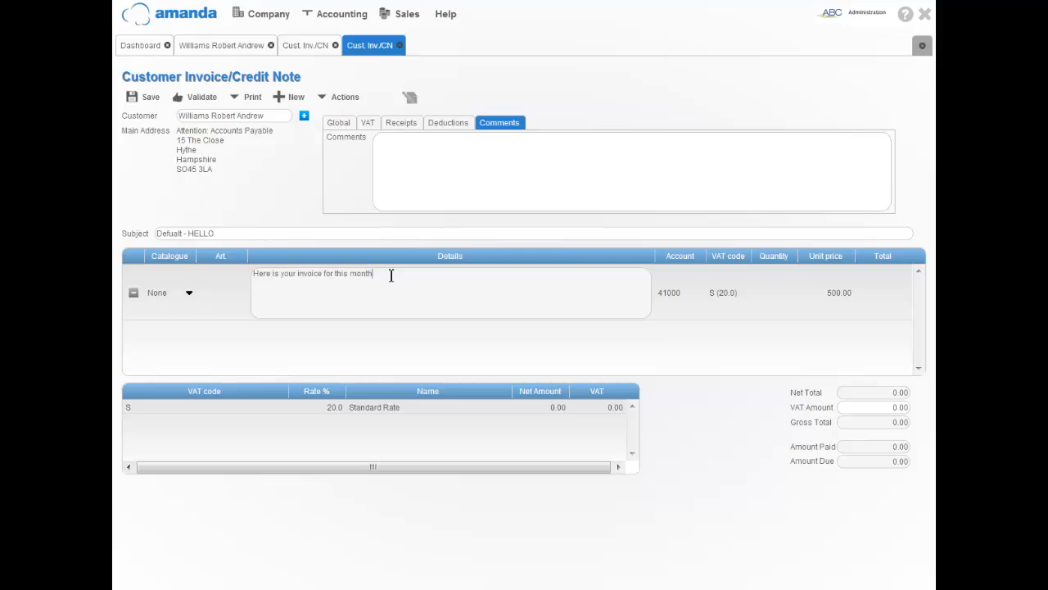
type("OR ADD TO IT")
Keep account 41000 and set the line quantity to 10, totalling 5,000.00.
key("Tab")
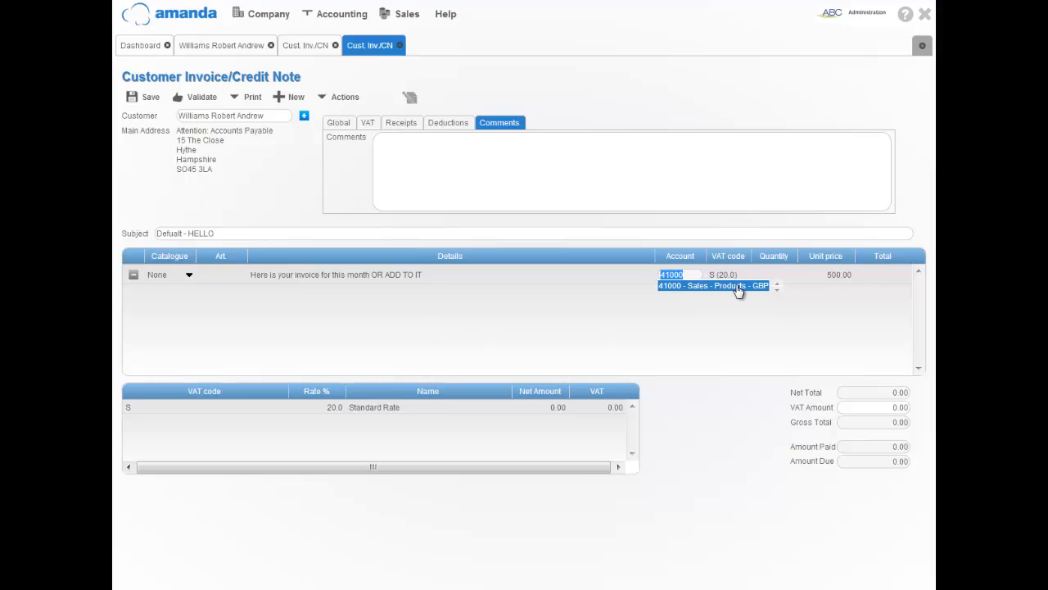
key("Tab")
key("Tab")
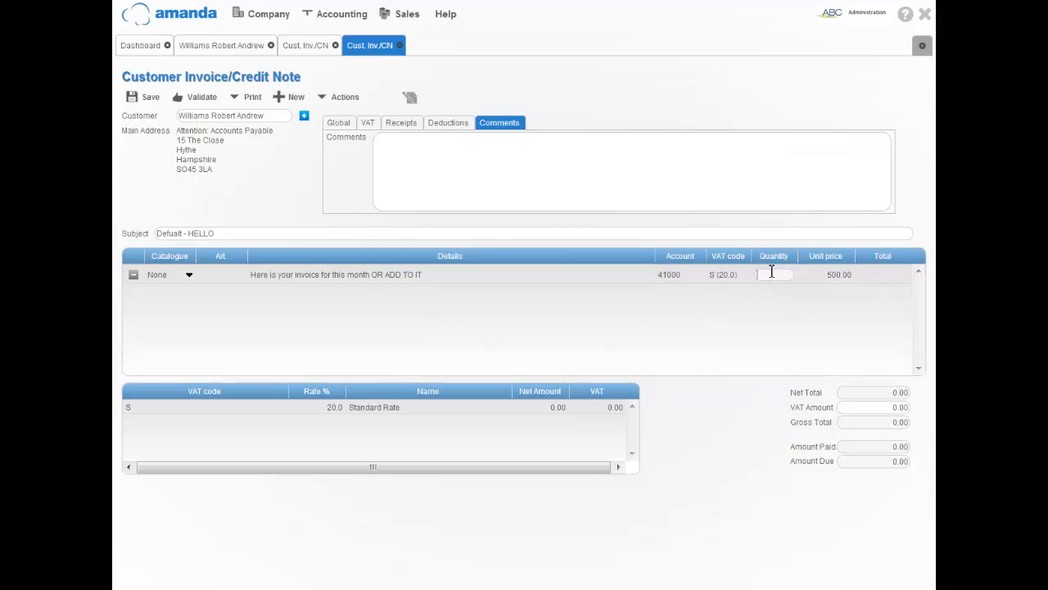
type("10")
key("Tab")
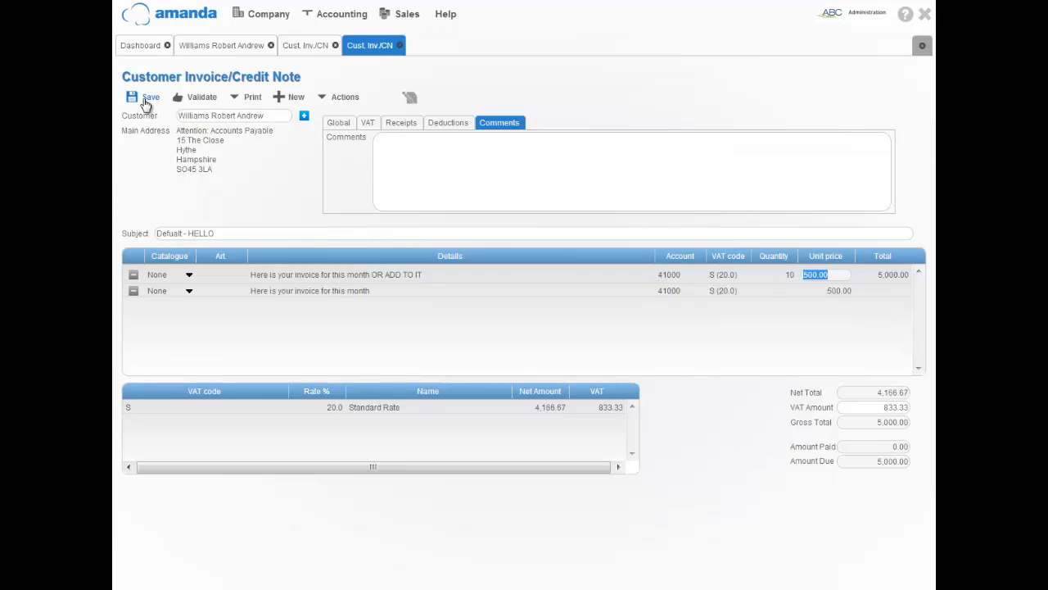
Save the invoice as SI0002, check the Print options, and find it in the contact's Customer Invoices at 5,000.00.
left_click(147, 98)
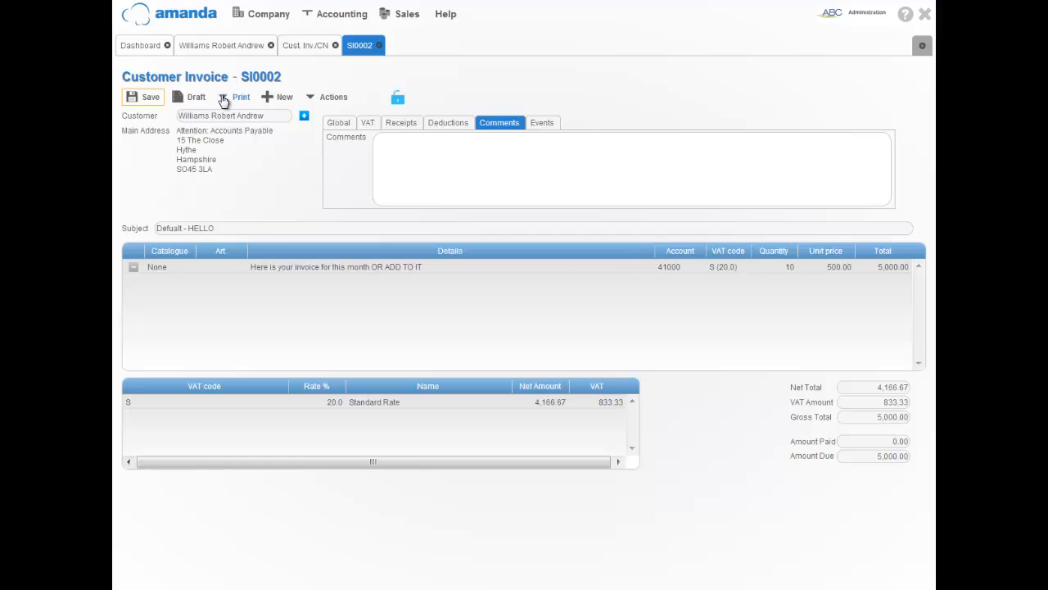
left_click(224, 100)
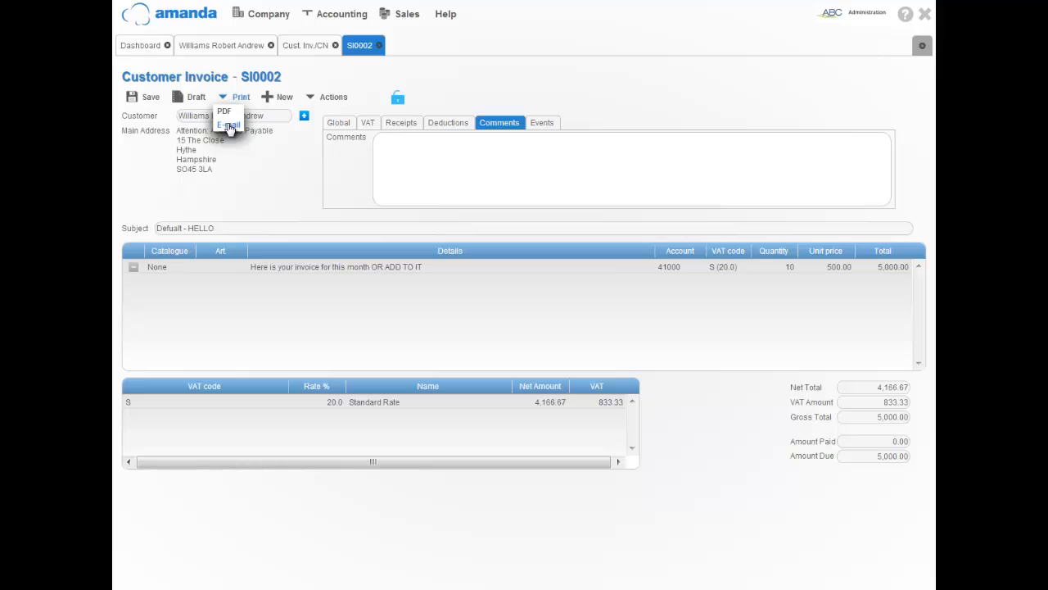
left_click(223, 46)
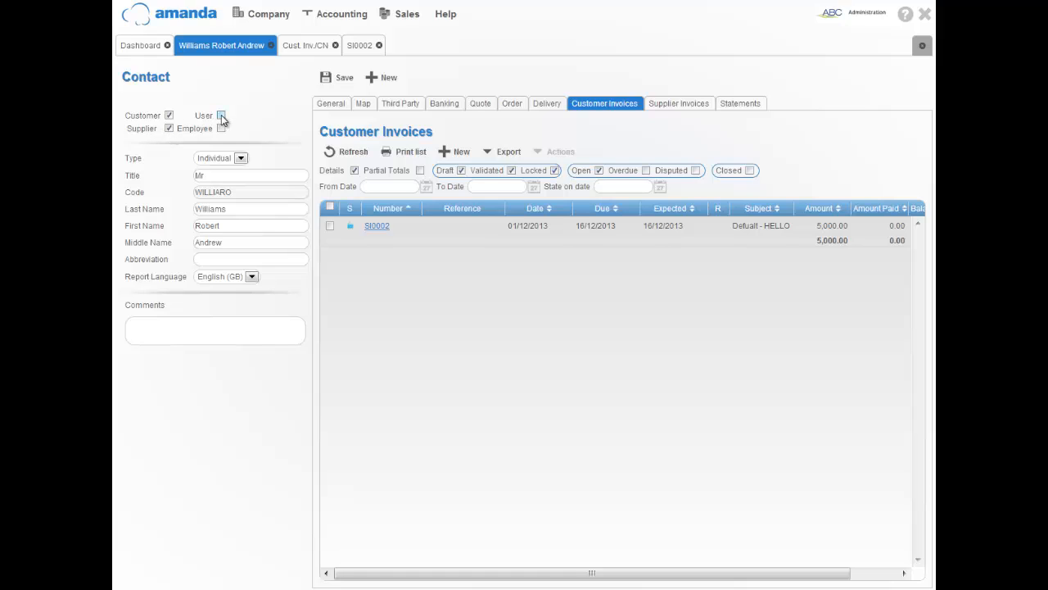
Open a blank New User form from Company > Users, then return to the contact's General details.
left_click(266, 16)
mouse_move(264, 37)
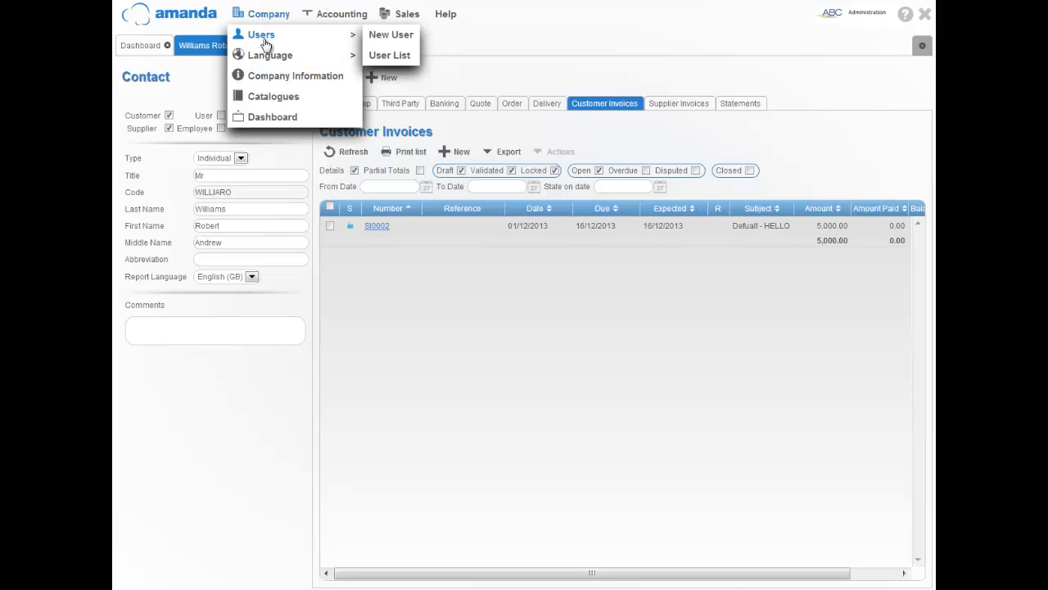
left_click(391, 36)
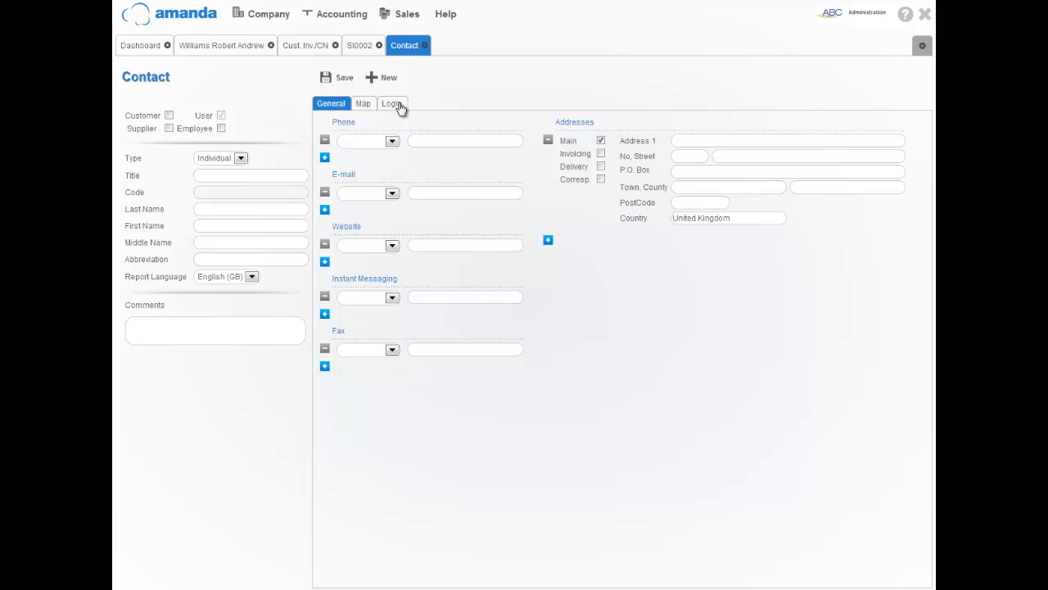
left_click(222, 45)
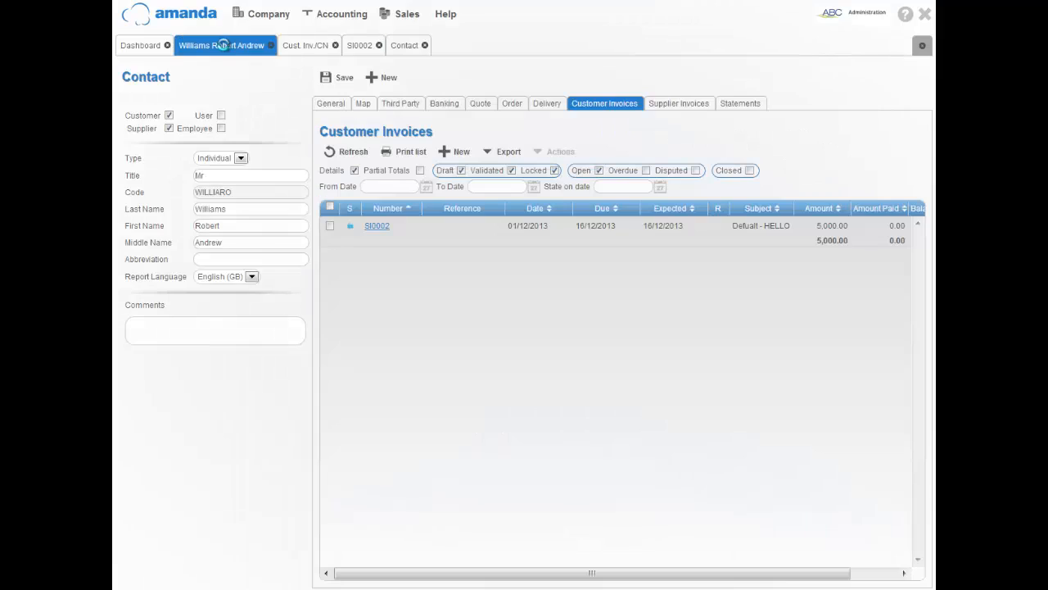
left_click(332, 103)
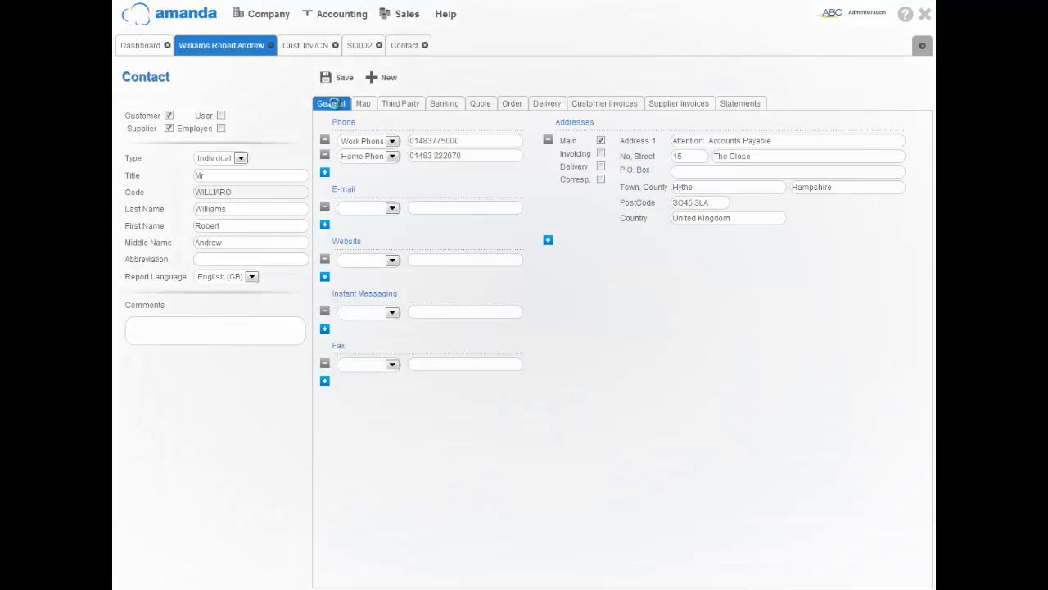